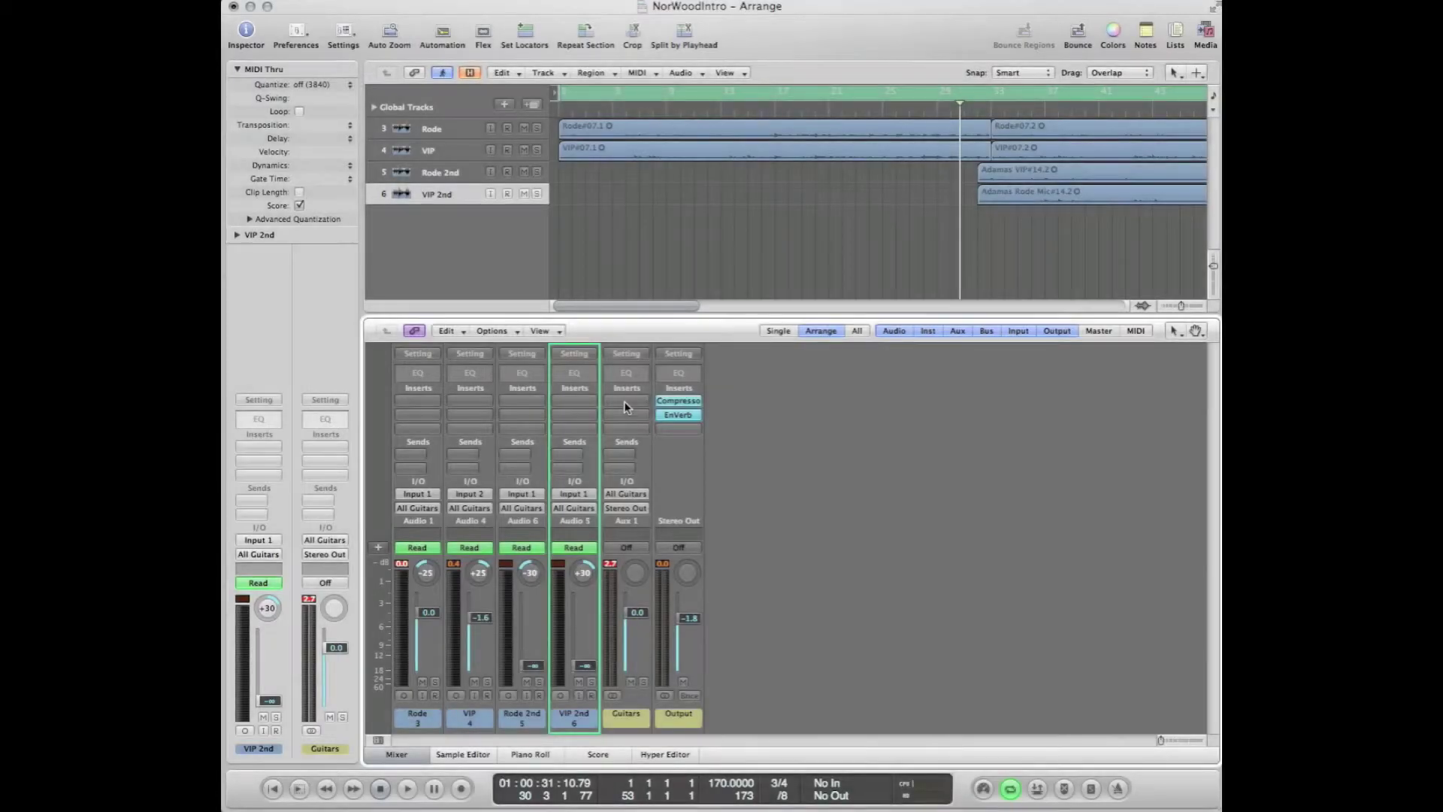
Insert a stereo Channel EQ on the Guitars channel
click(625, 403)
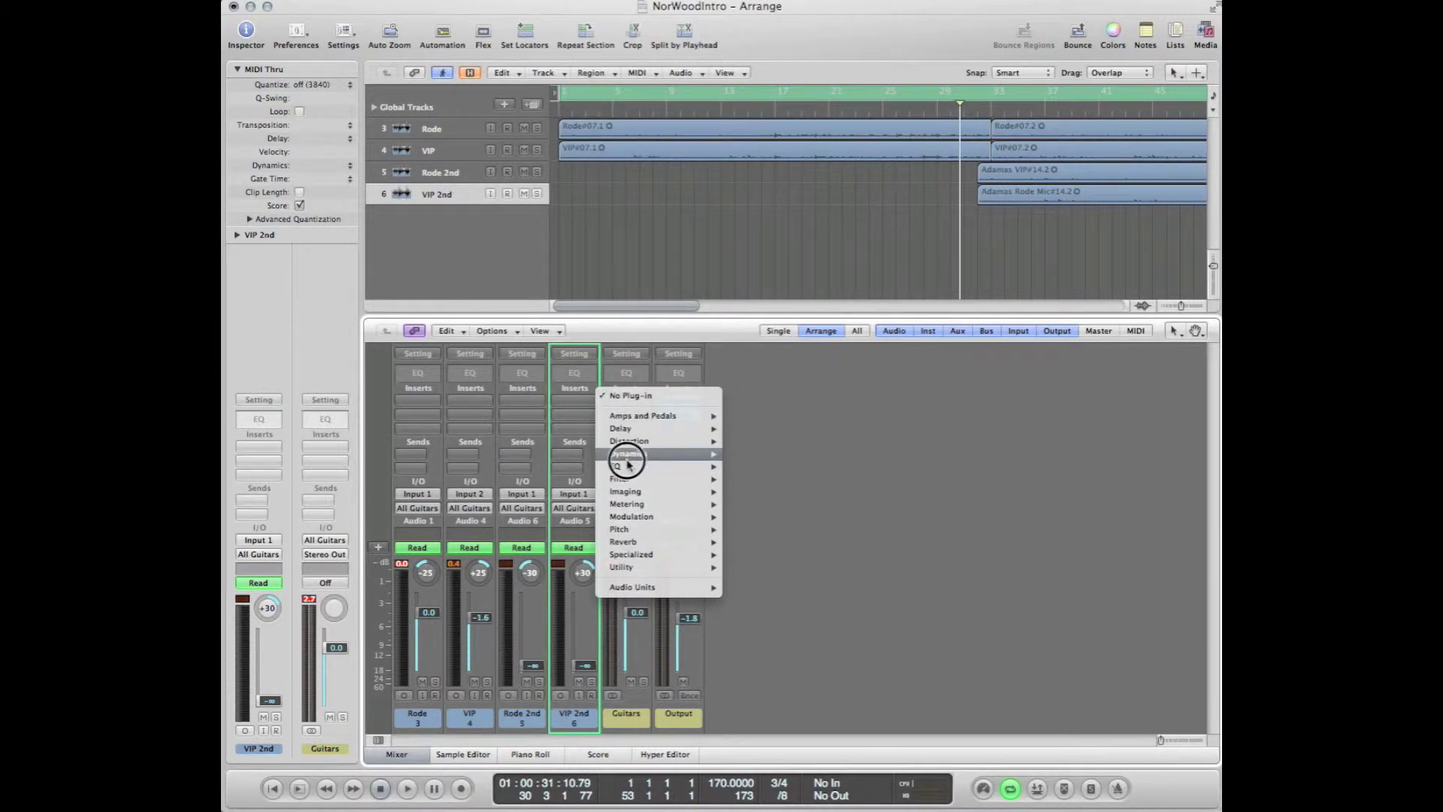
mouse_move(651, 466)
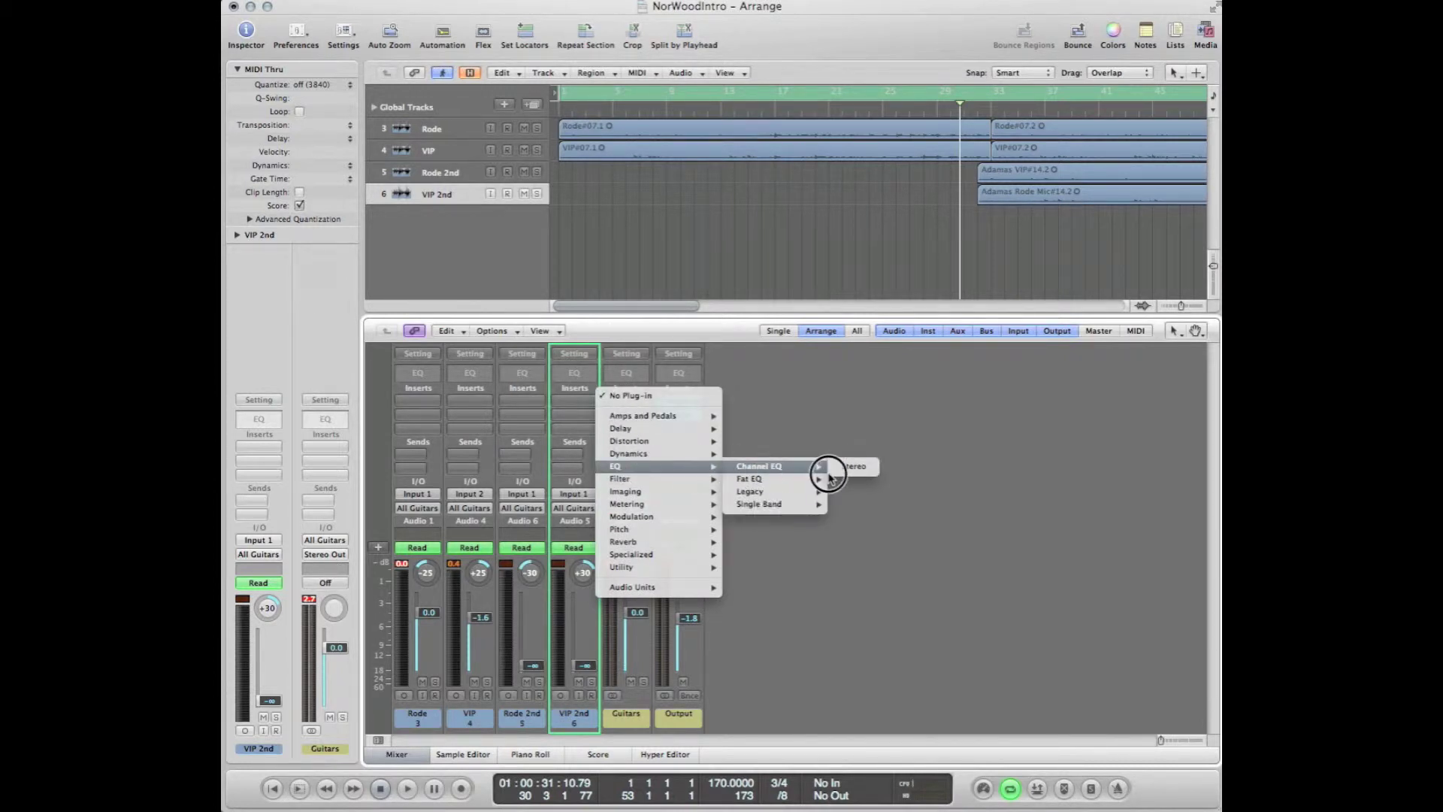
click(831, 468)
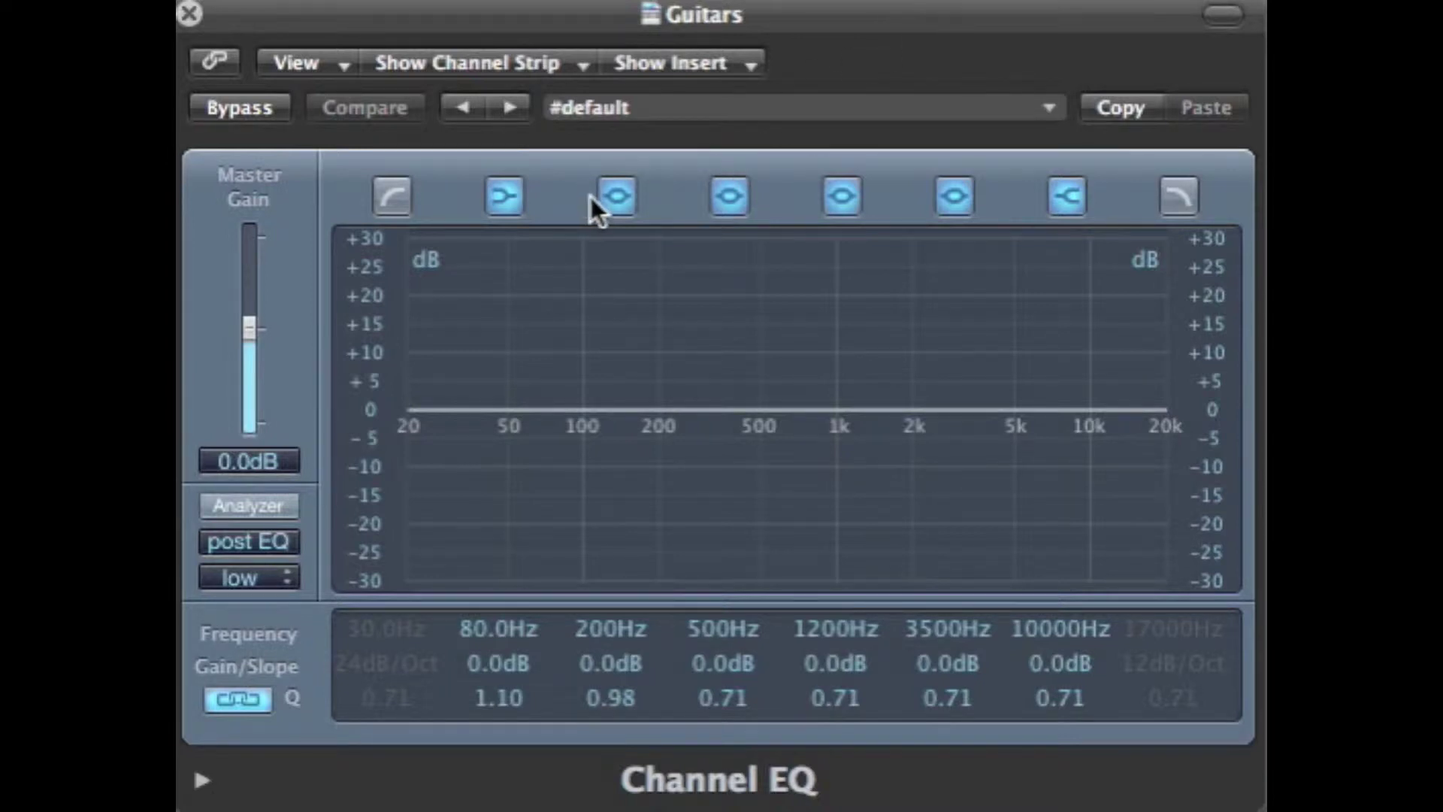
Turn off the 200, 500, 1200 and 3500Hz bands and raise the low shelf to 100Hz
click(617, 197)
click(729, 198)
click(841, 197)
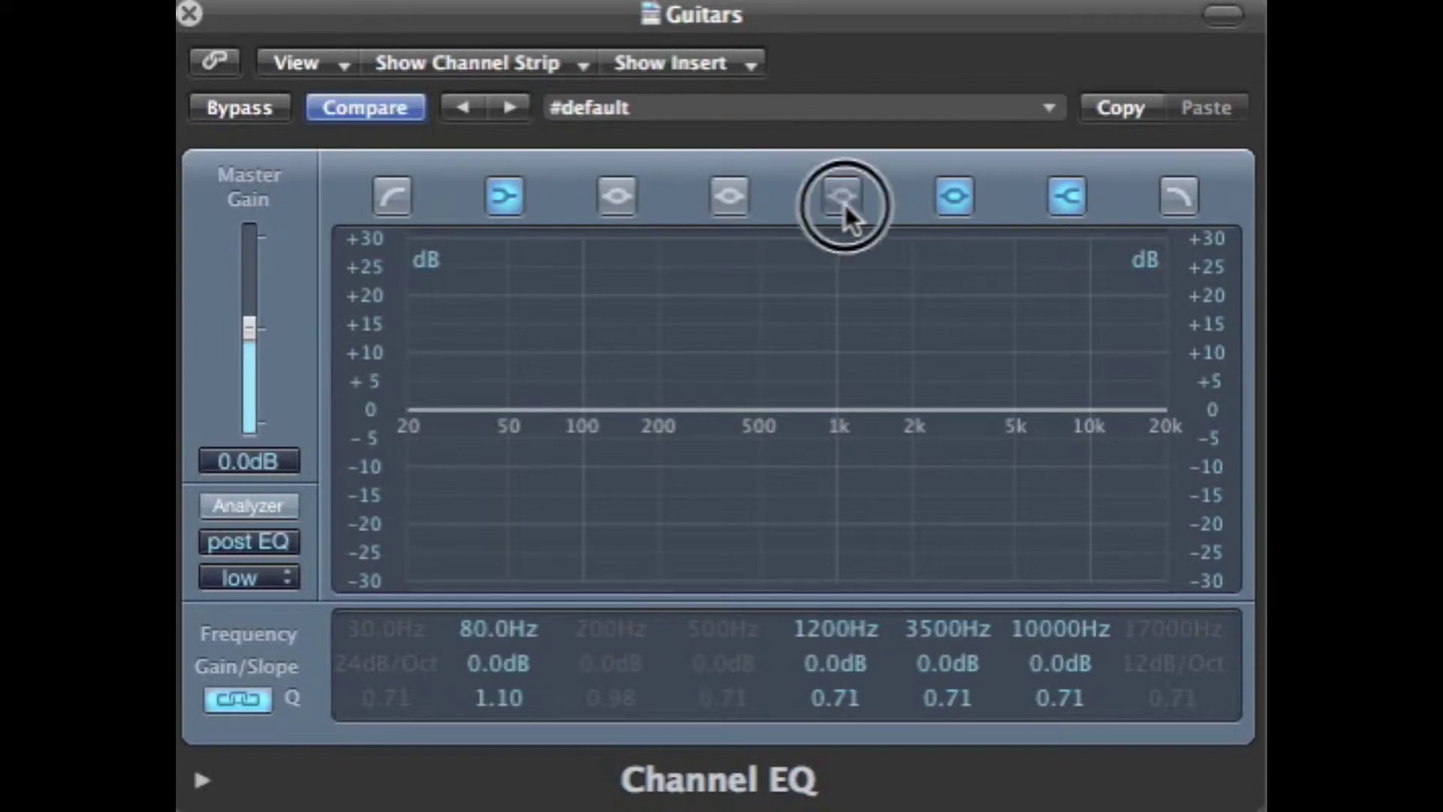
click(945, 199)
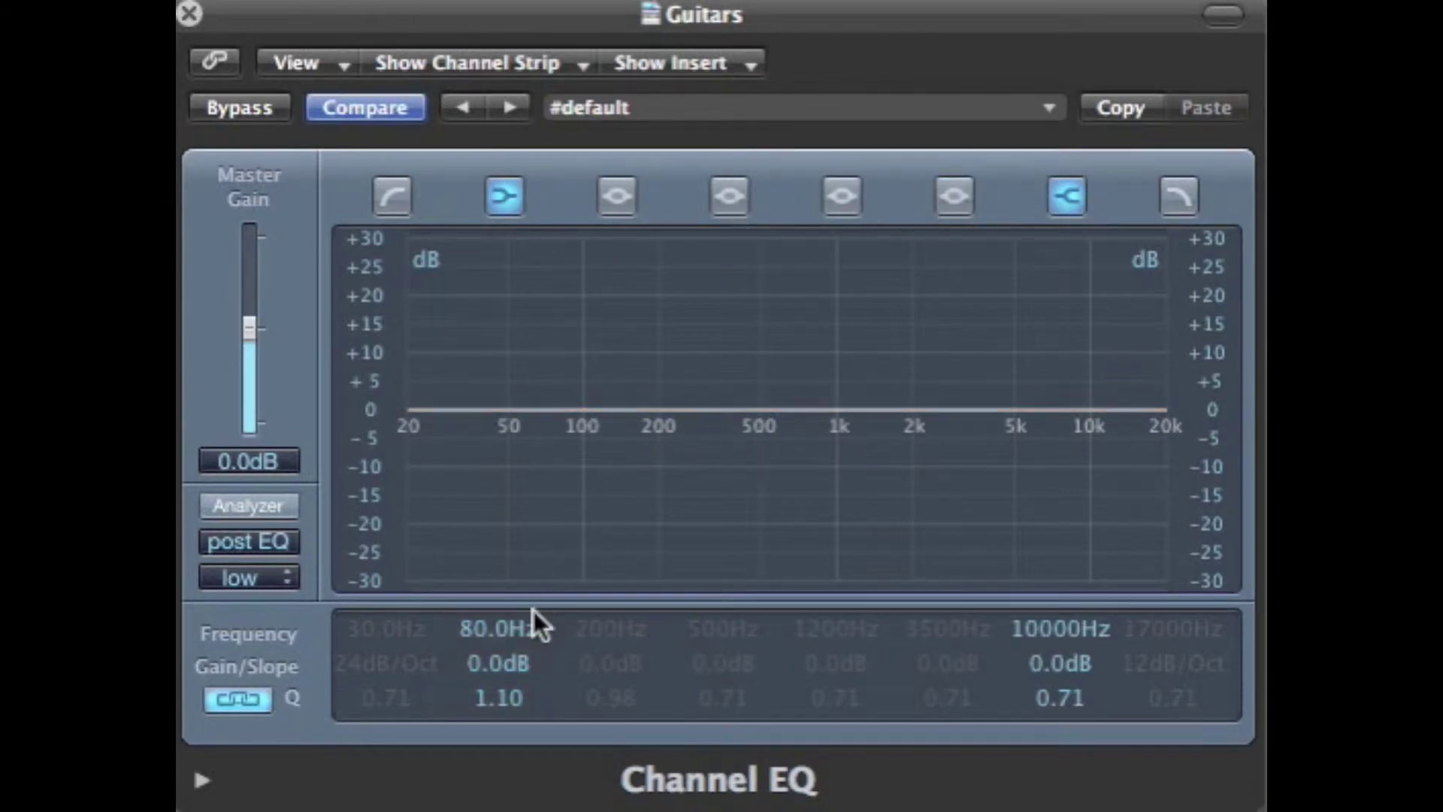
drag(507, 632, 530, 601)
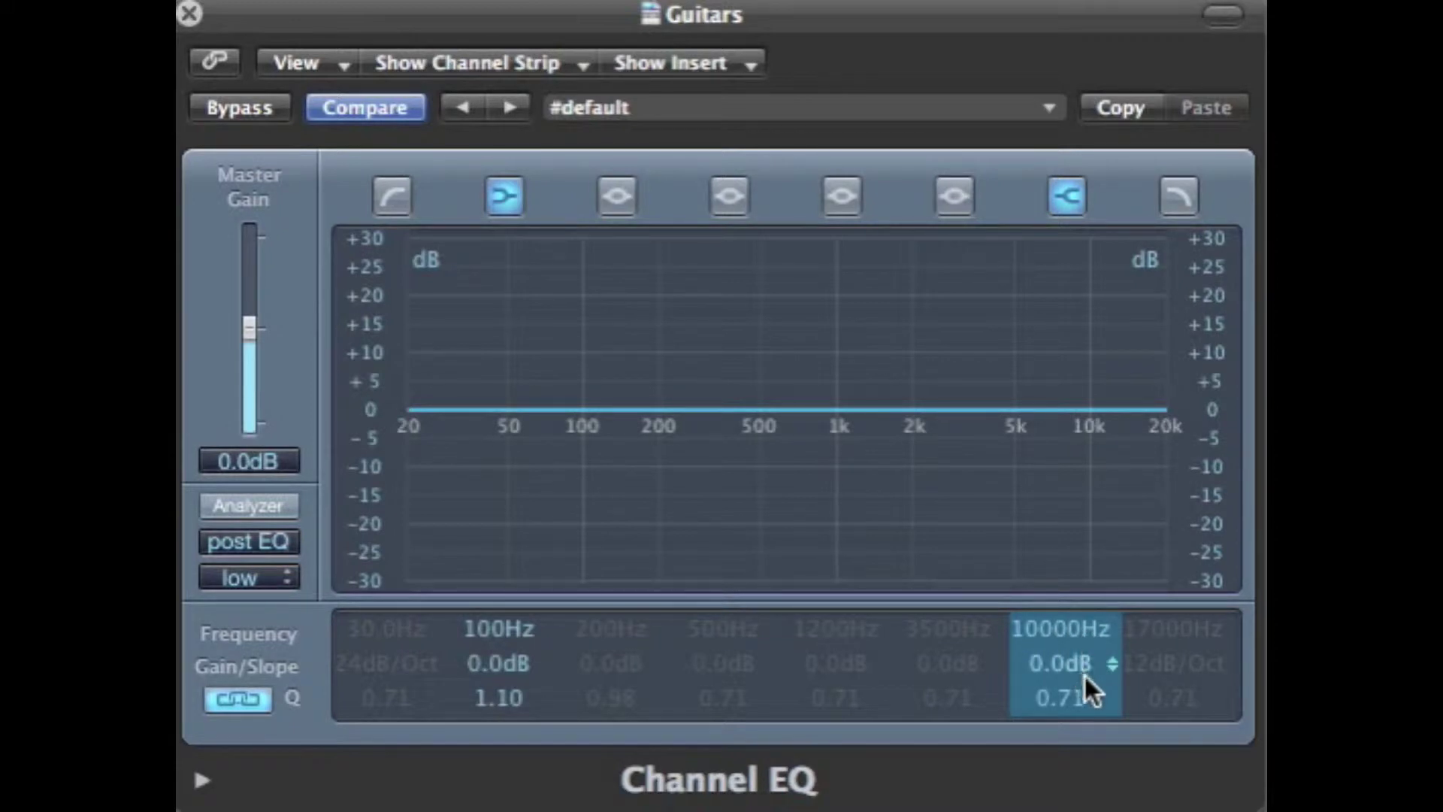
Save the flat two-shelf Channel EQ setting as the preset 'ReddClassic'
click(1039, 109)
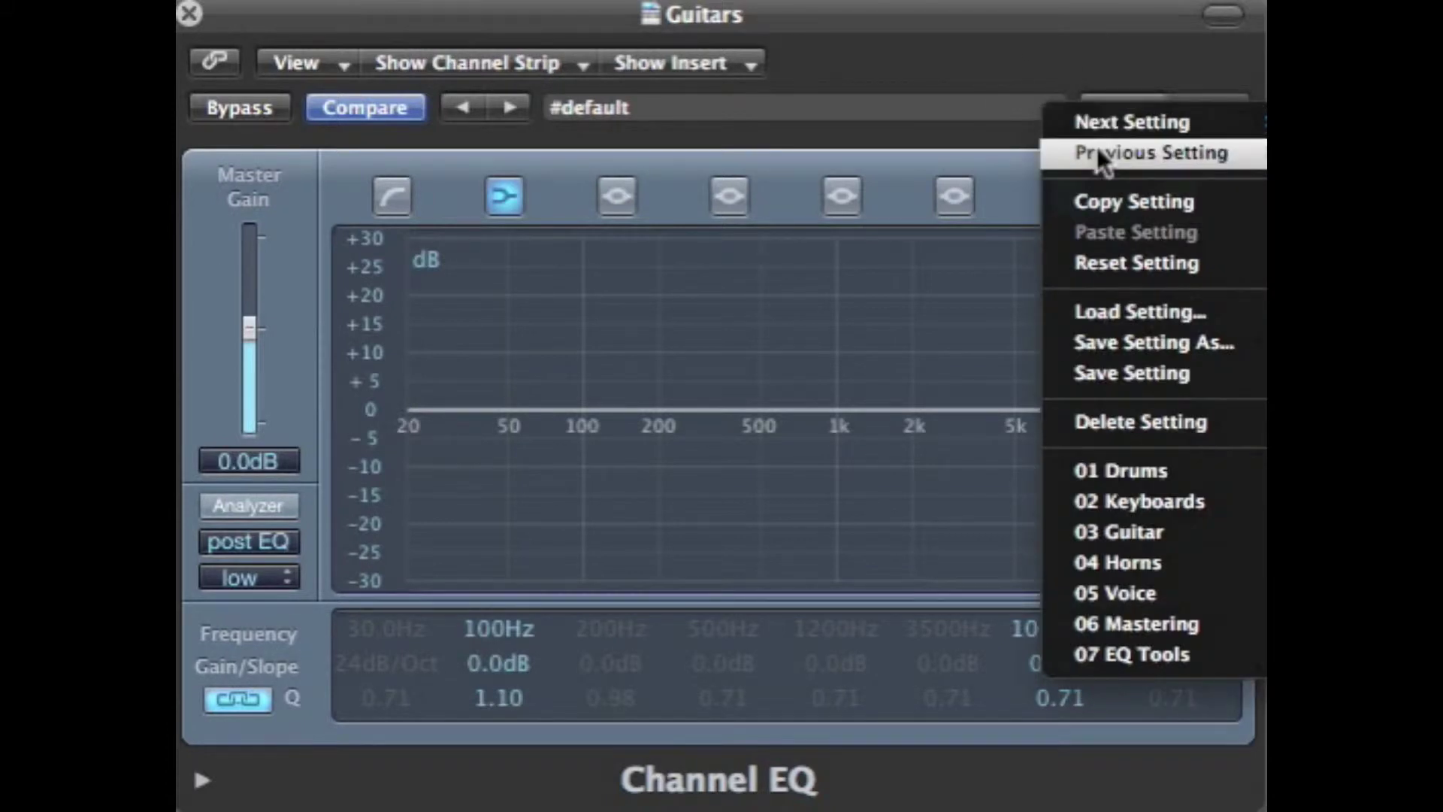
click(1128, 340)
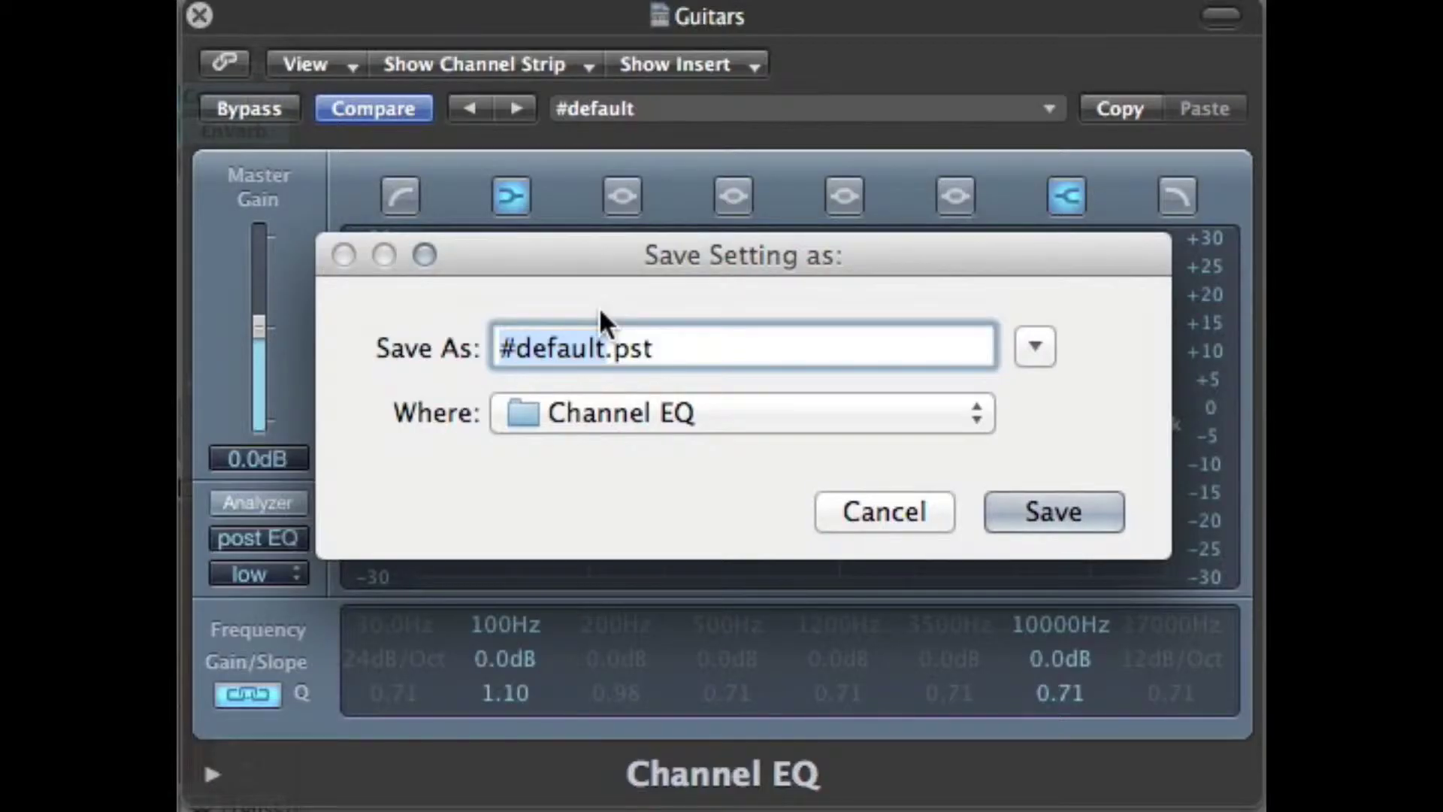
text(ReddCla)
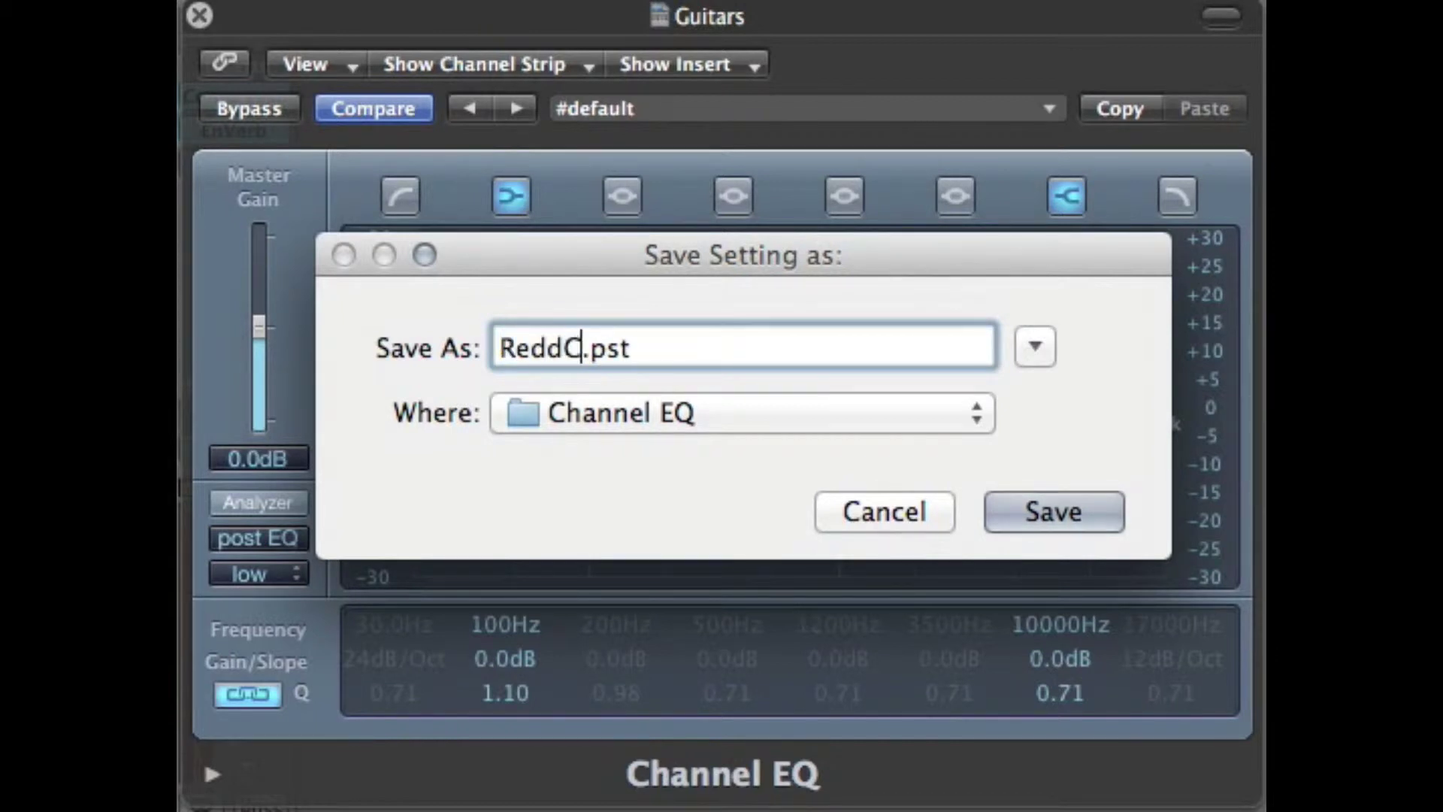
text(ssic)
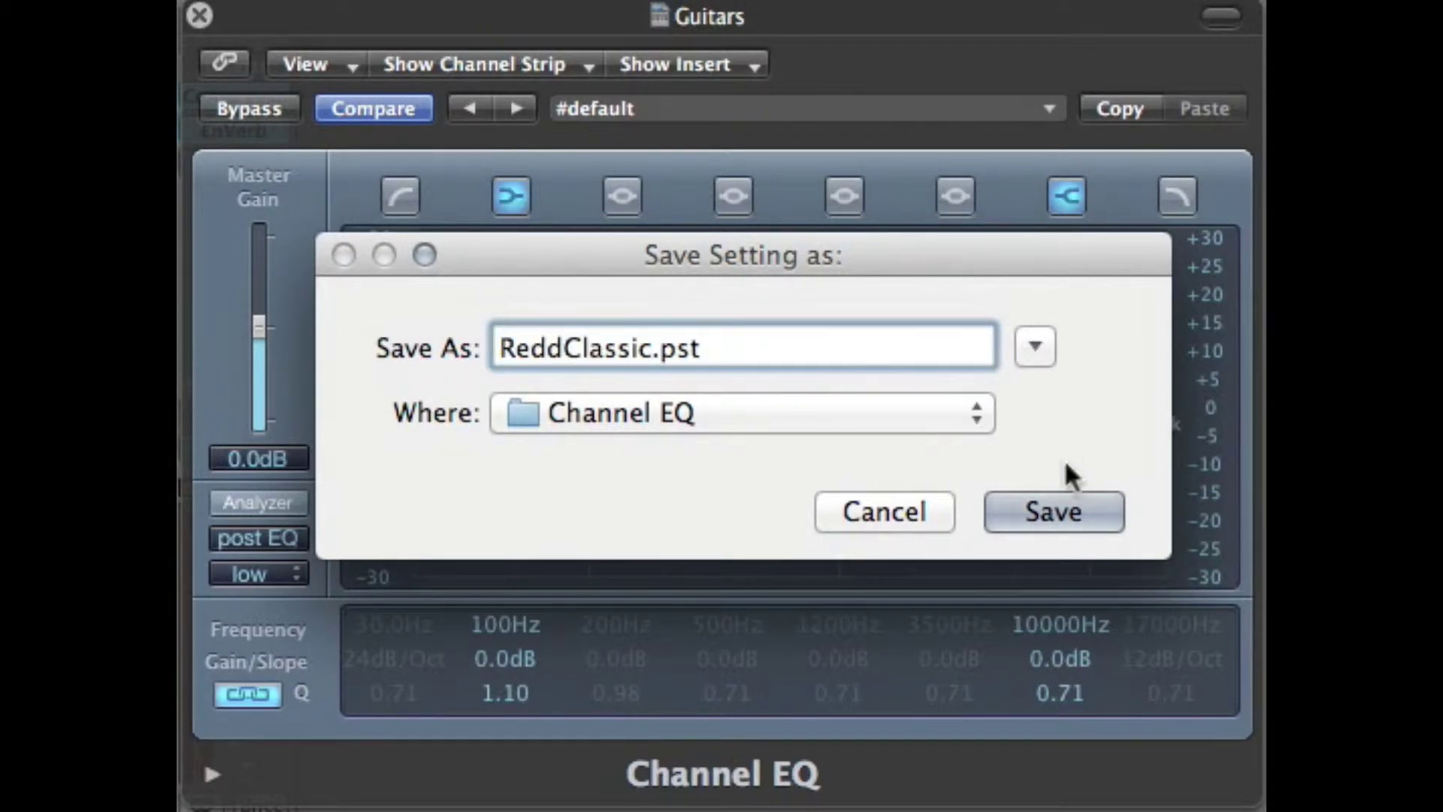
click(1034, 516)
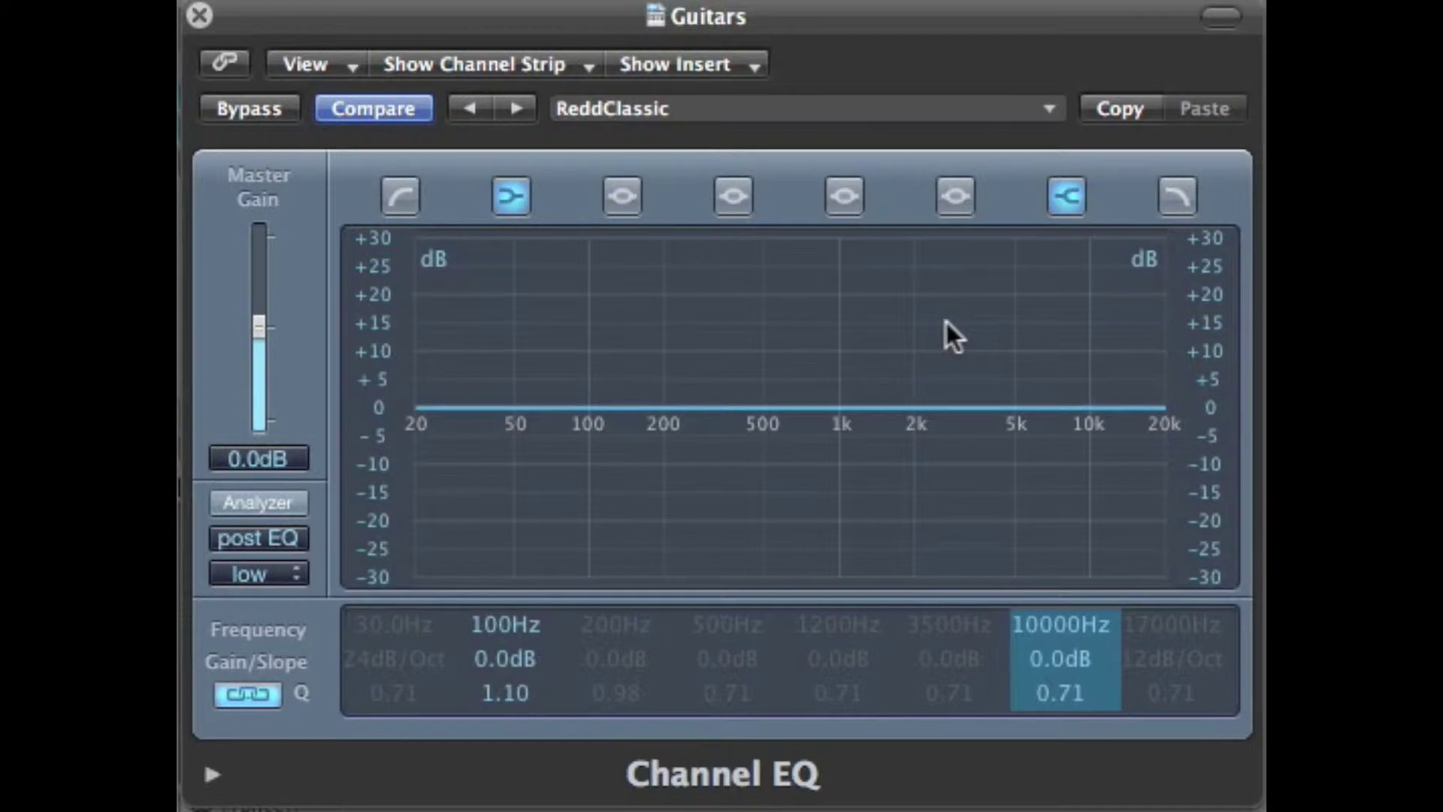
click(1086, 624)
Drop the high shelf from 10000Hz to 4650Hz and save it as preset 'ReddPop'
drag(1086, 623, 1075, 723)
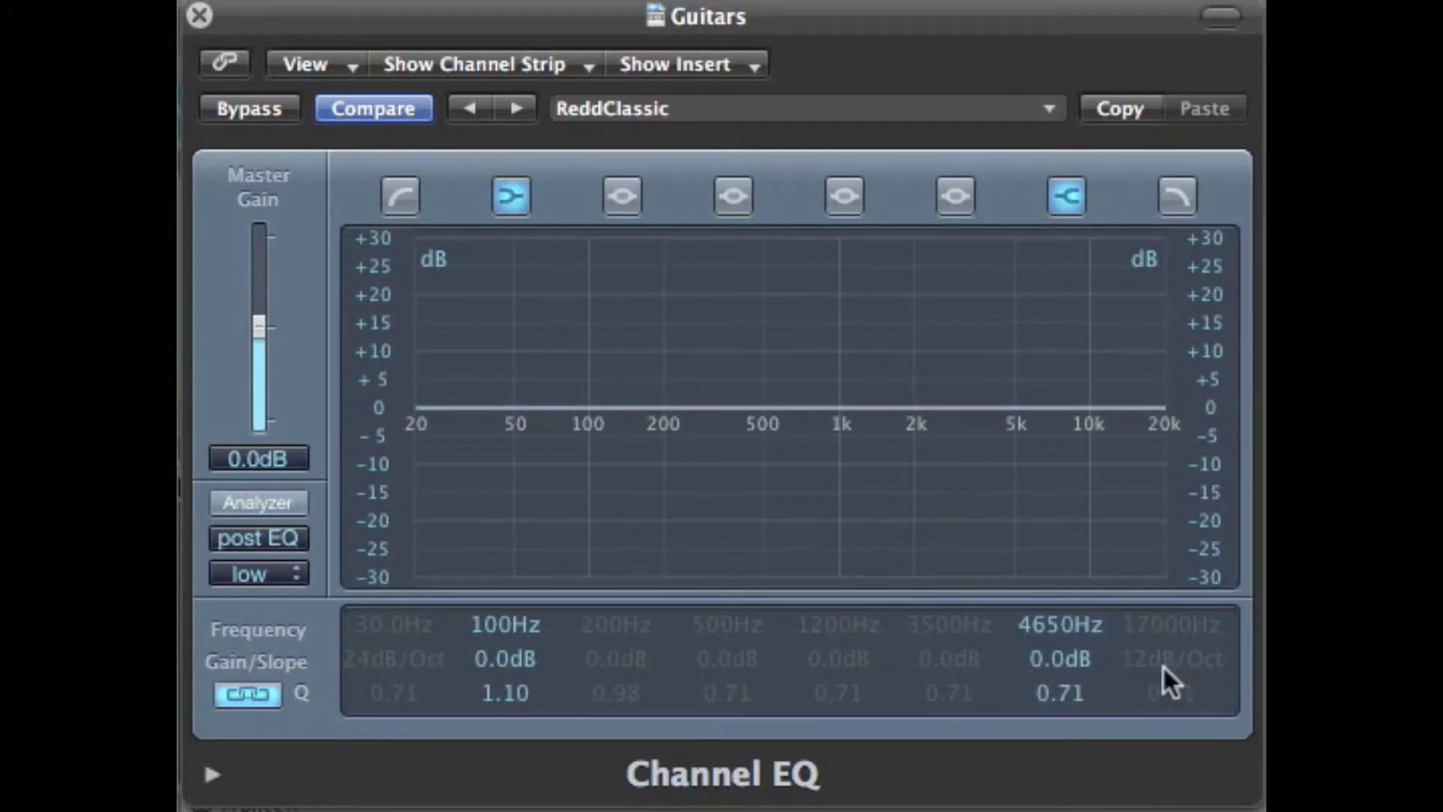
click(1026, 110)
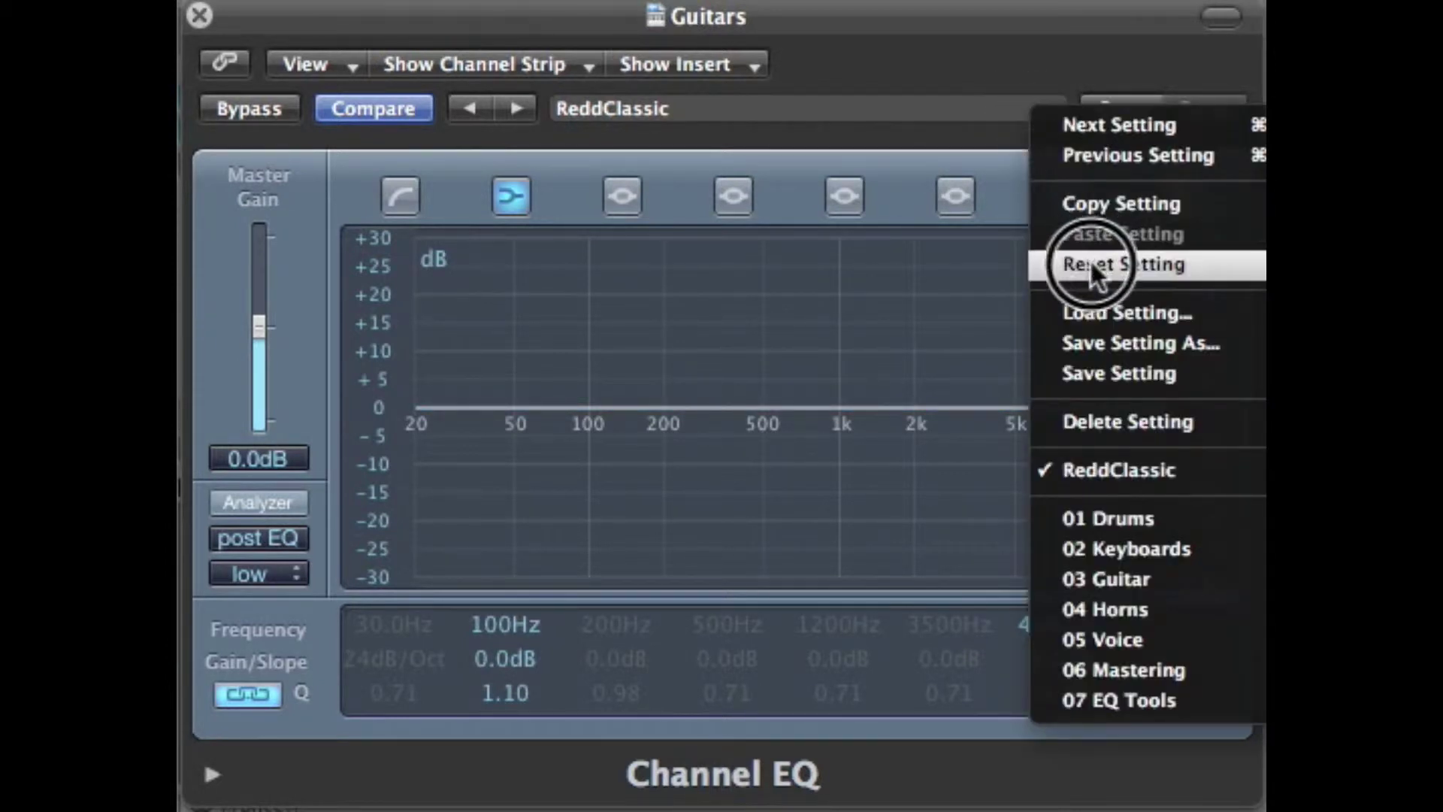
click(1098, 339)
text(Redd)
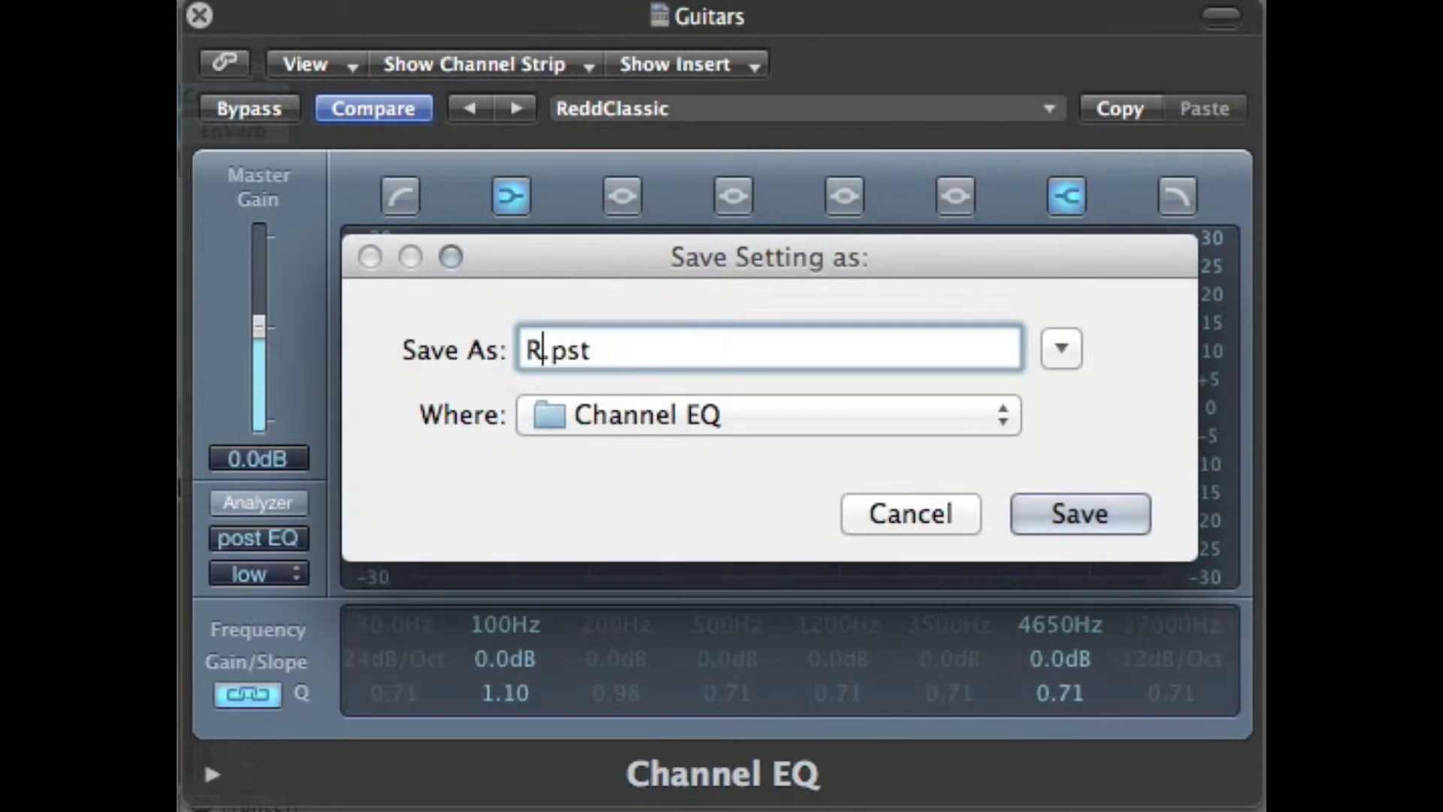
text(Pop)
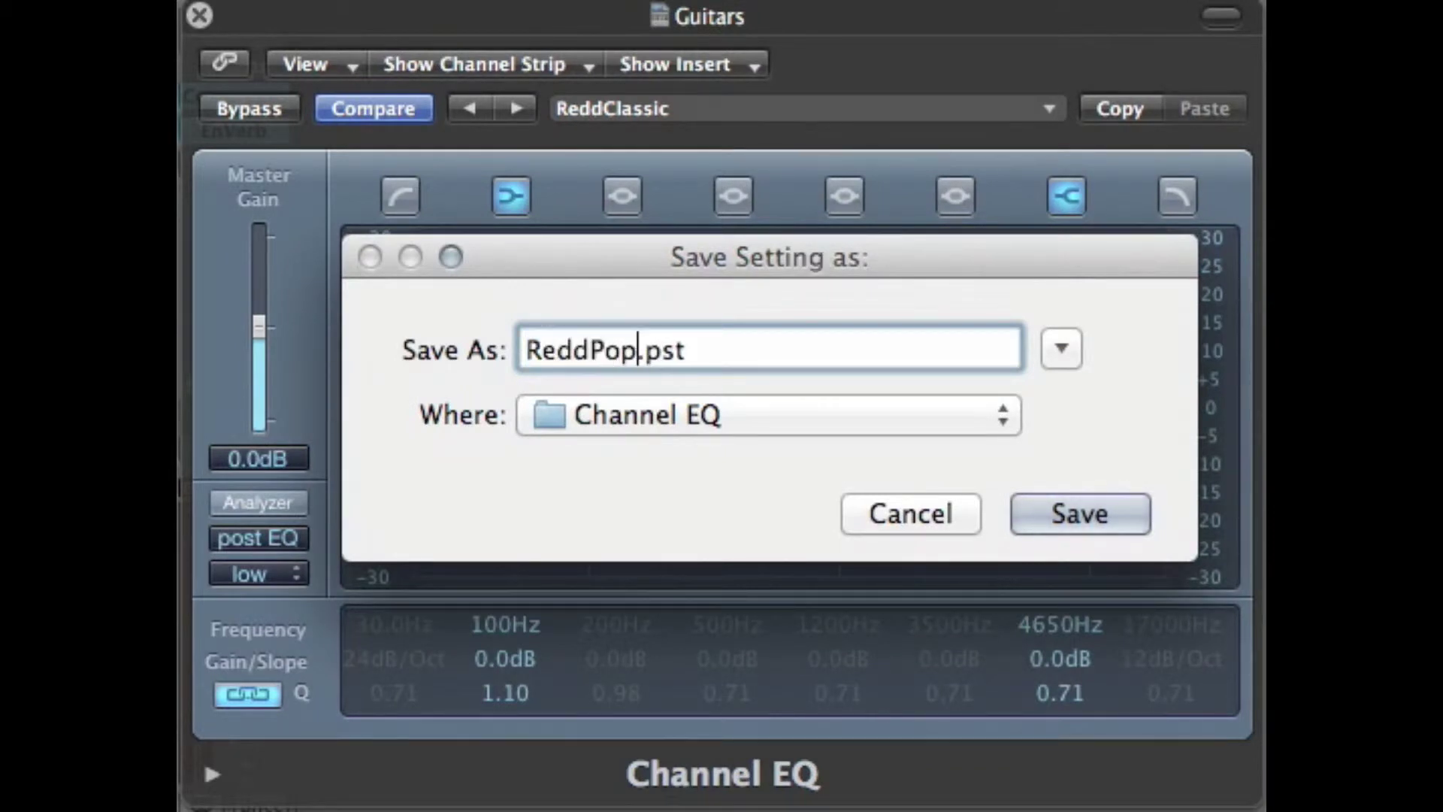
click(1061, 514)
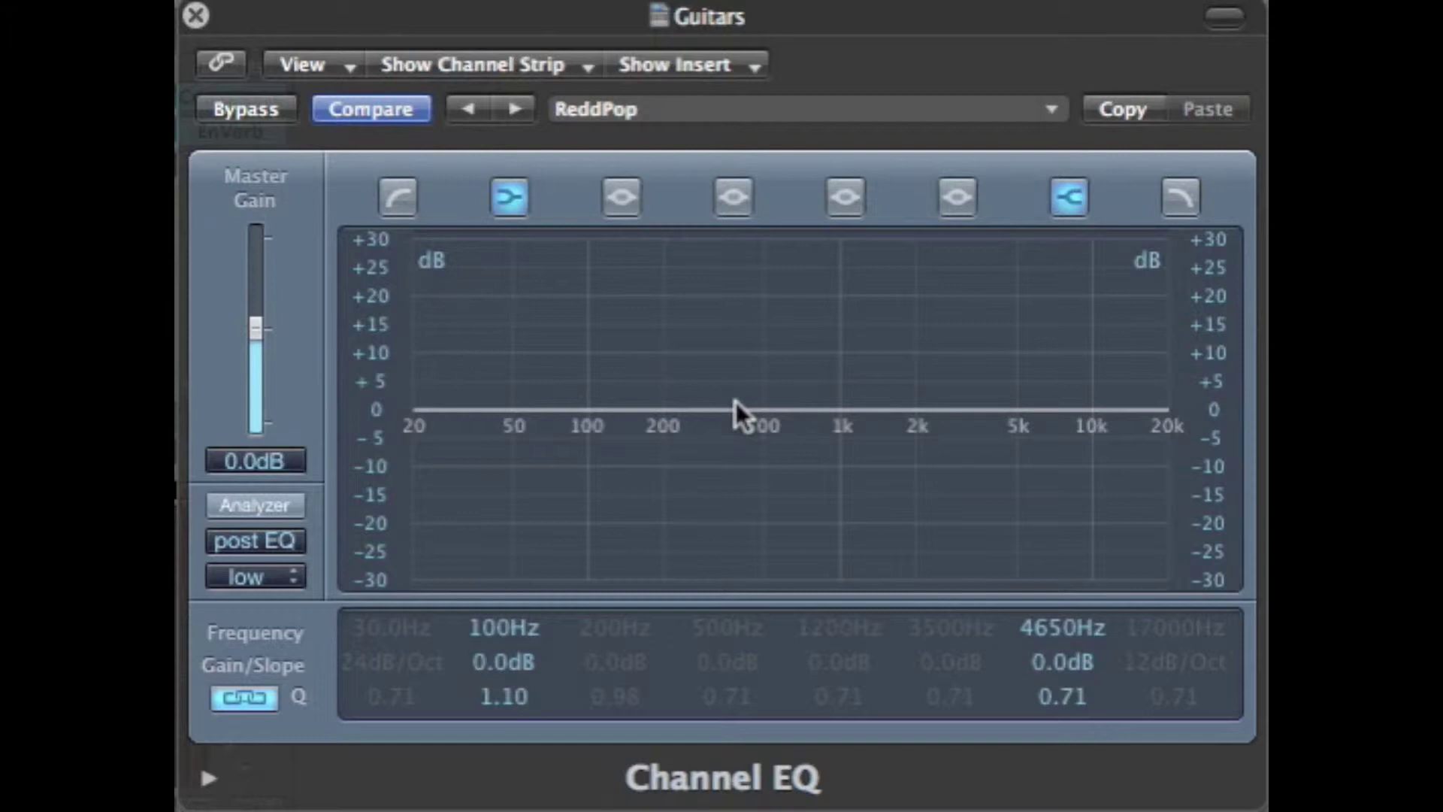
Turn off the 100Hz low band and give the high band a +4 dB boost
click(520, 200)
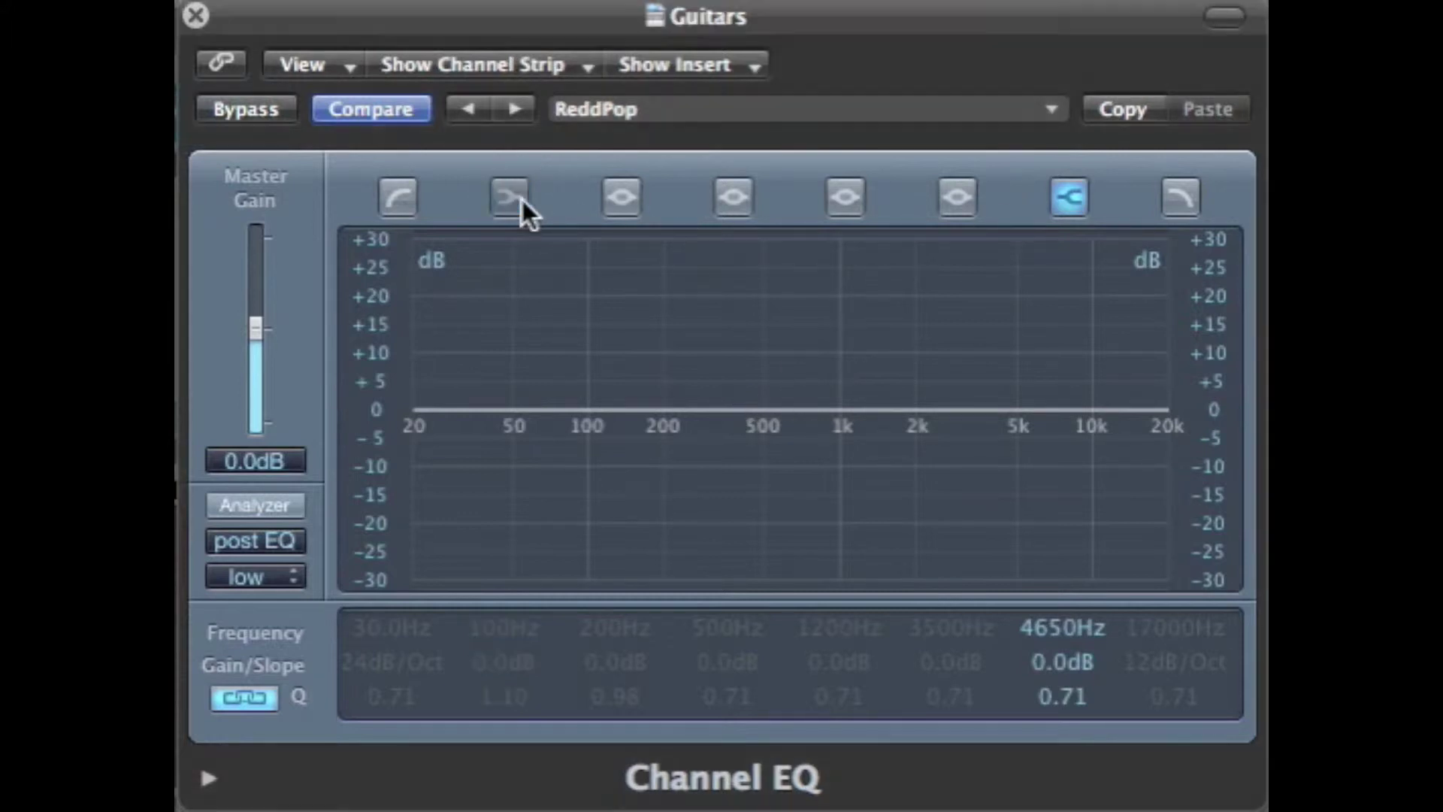
drag(1075, 635, 1072, 521)
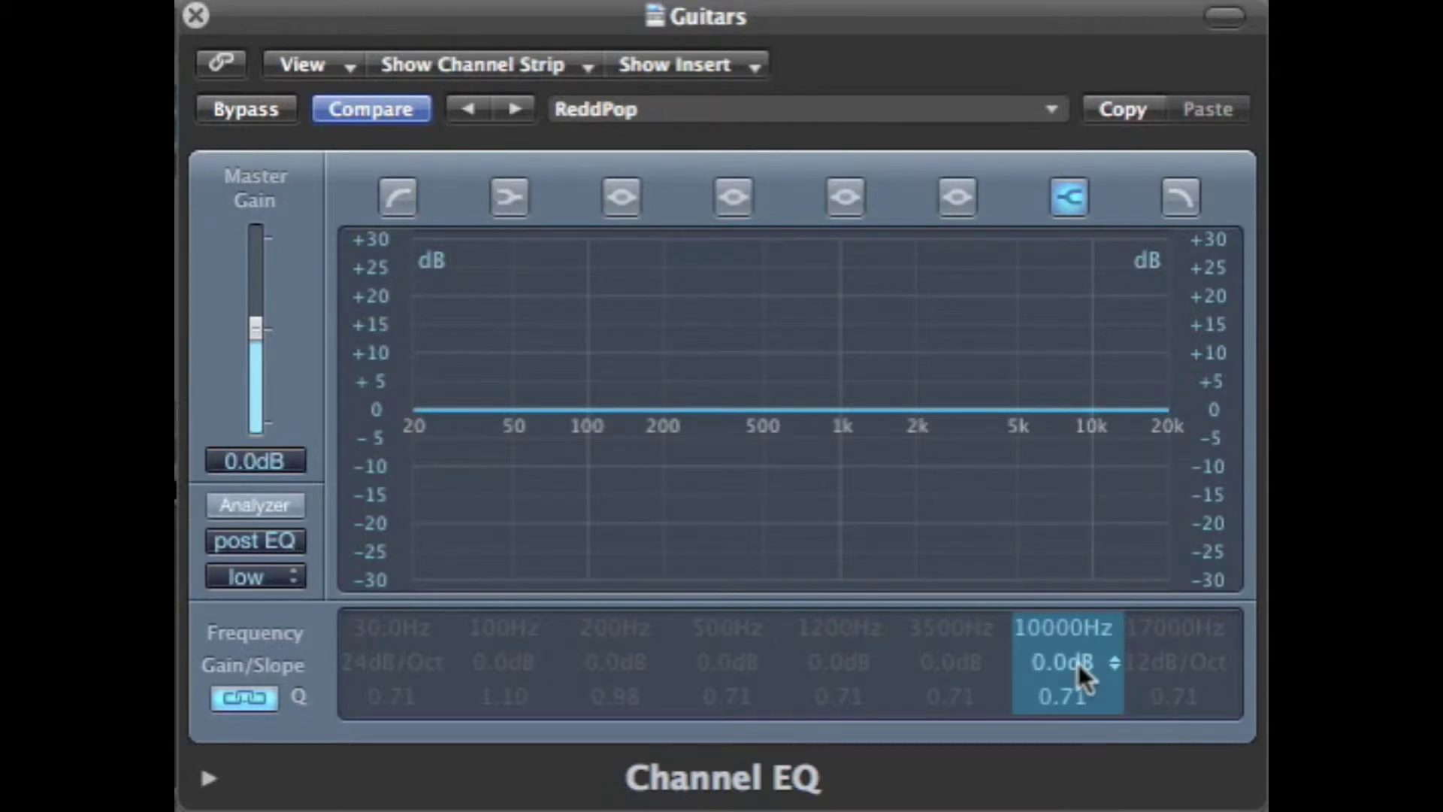
drag(1077, 660, 1076, 643)
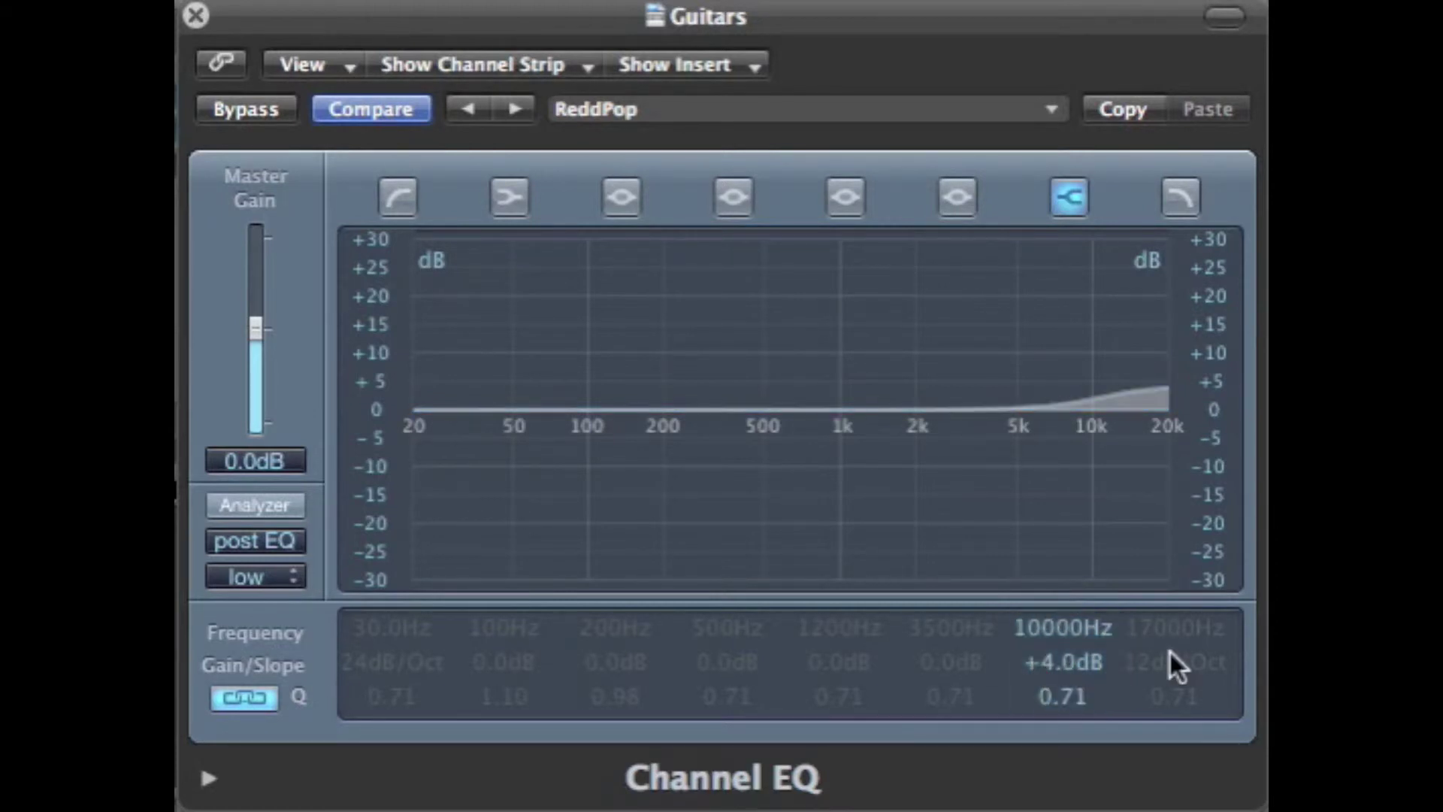
Save the +4 dB high-band setting as preset 'ReddPresence10K'
click(1045, 105)
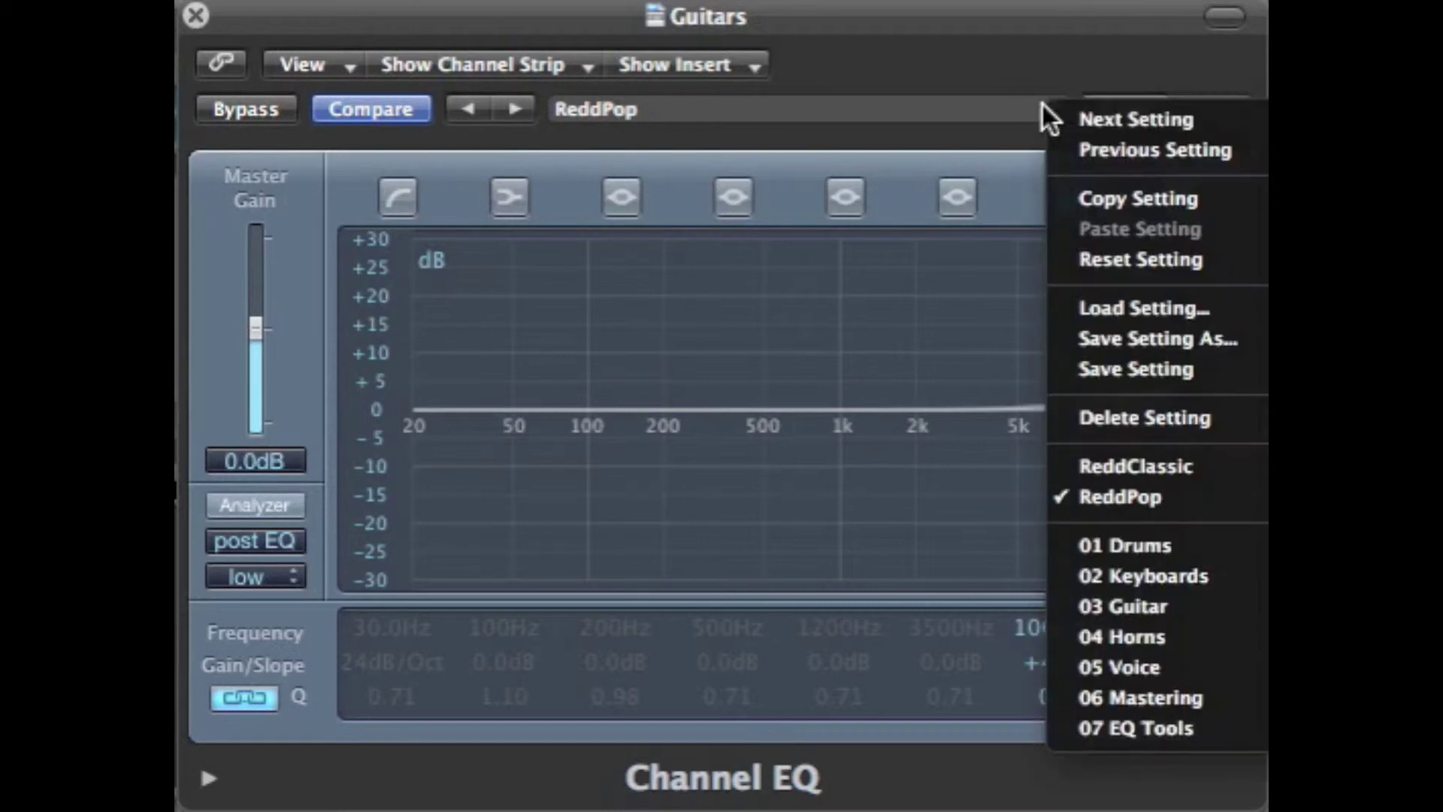
click(1142, 340)
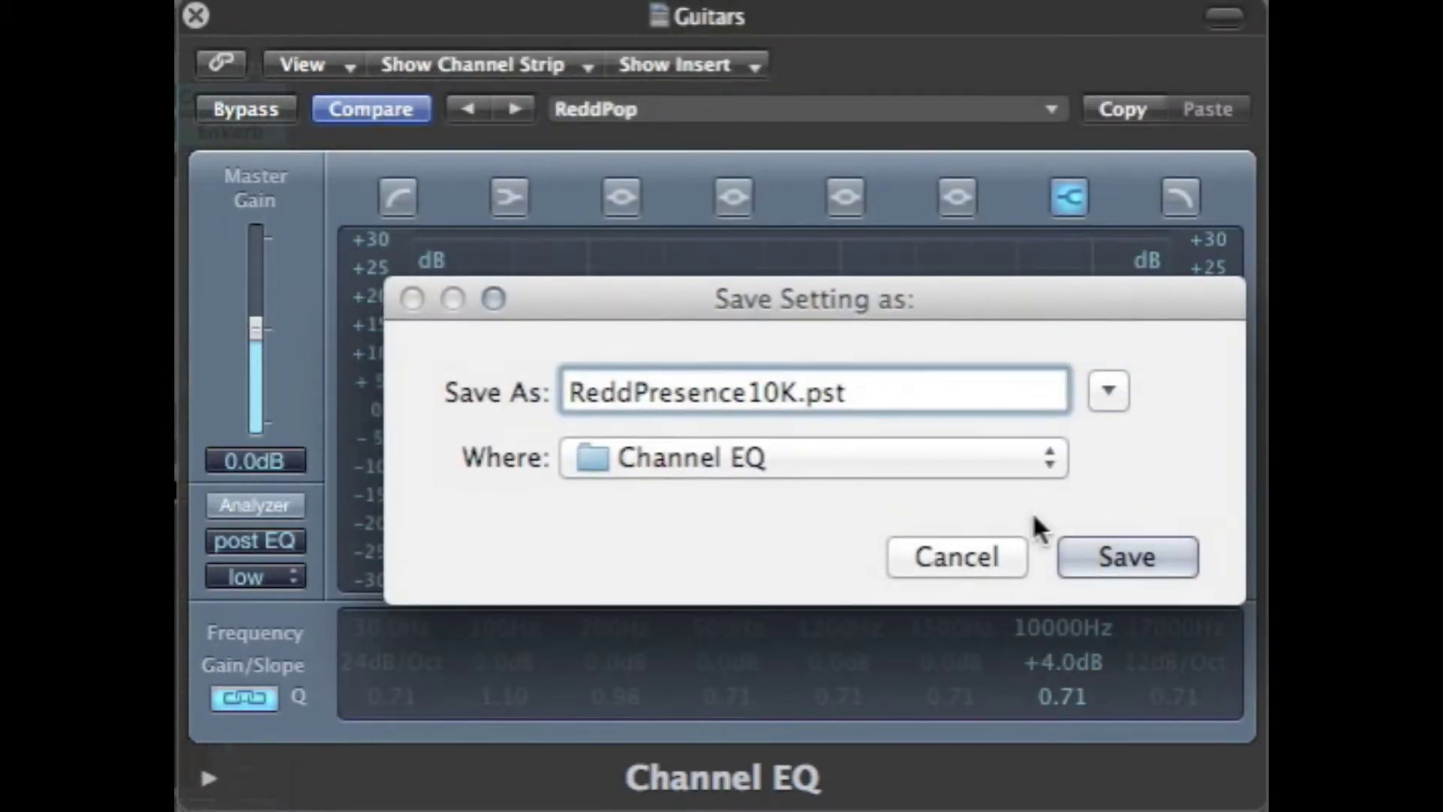
click(1099, 569)
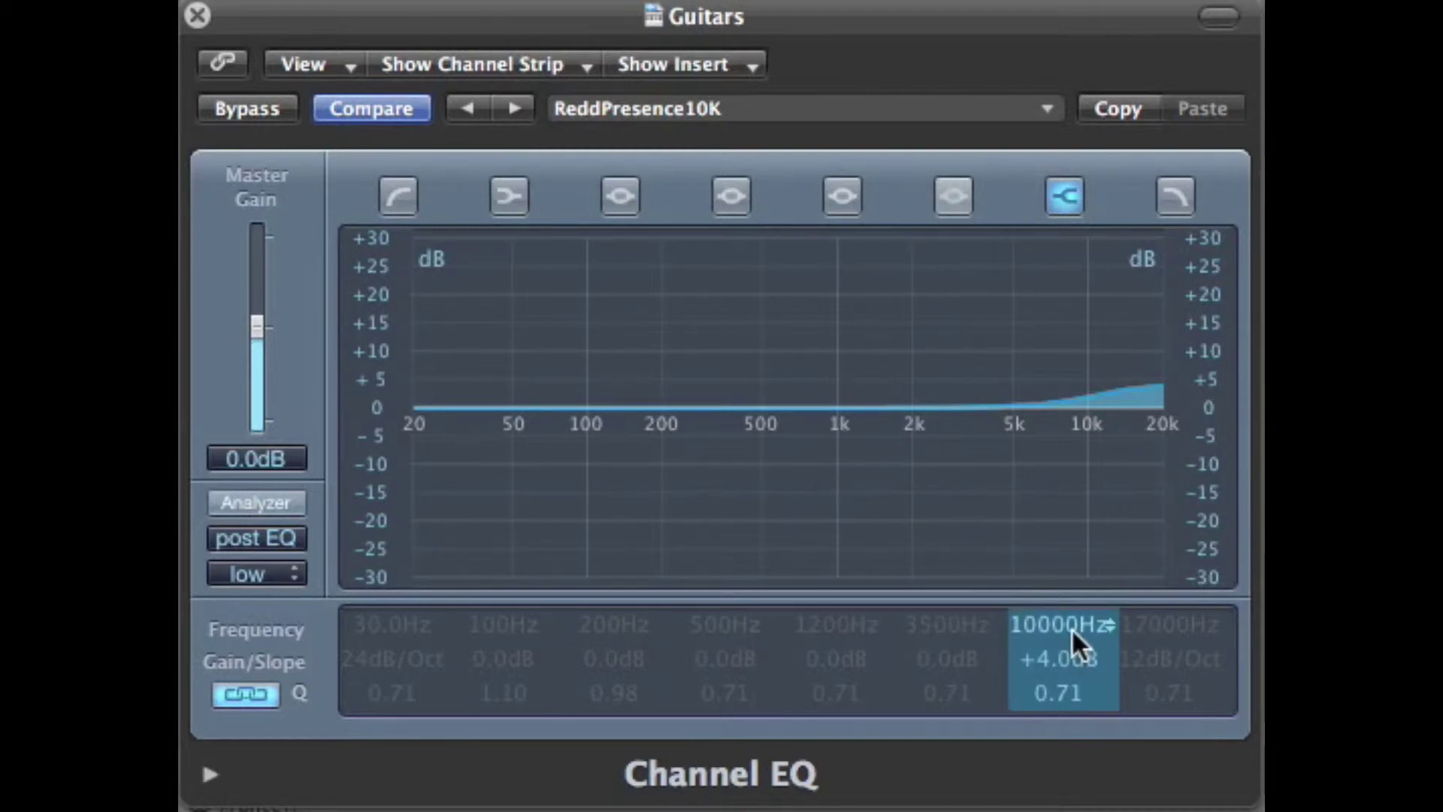
drag(1071, 628, 1075, 656)
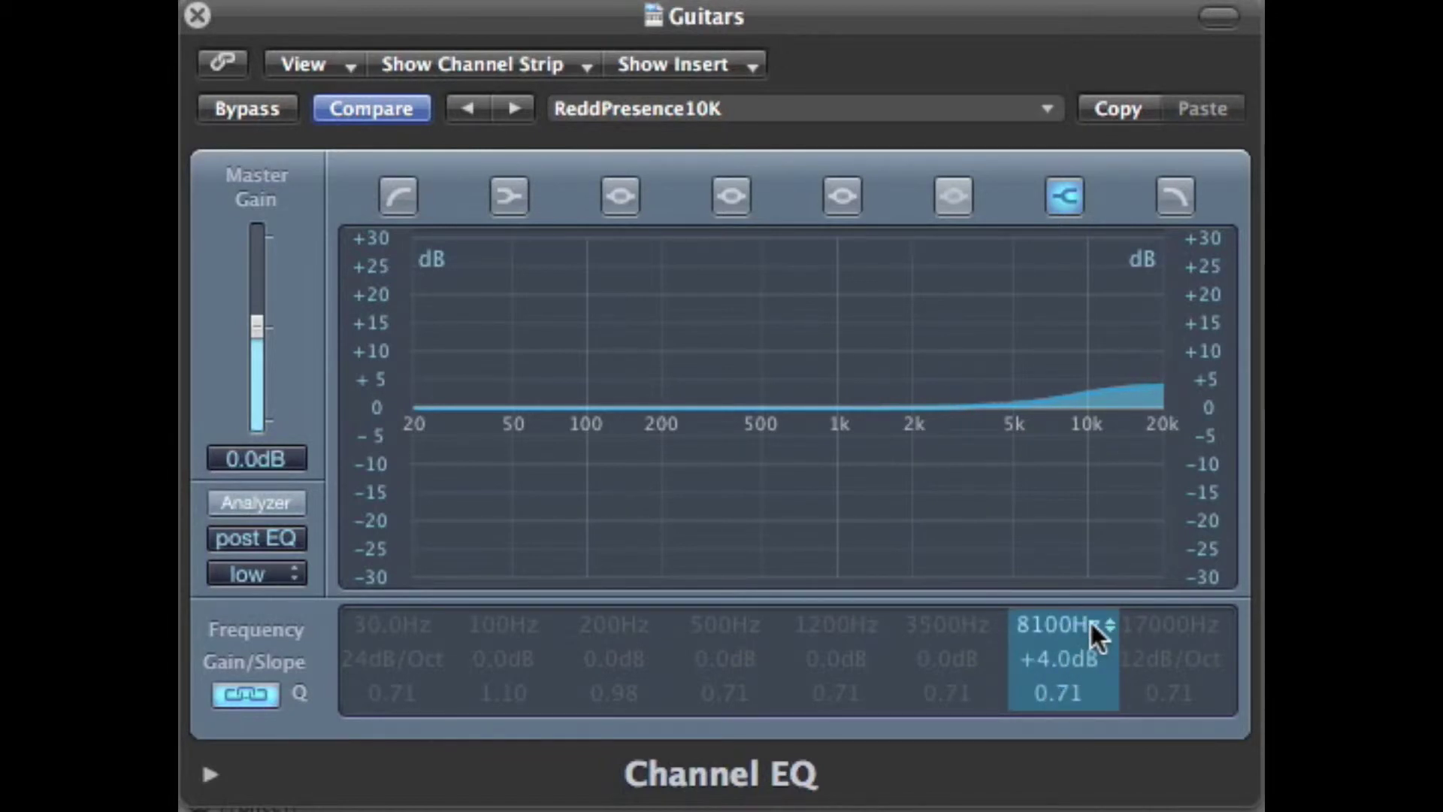
Move the +4 dB boost to 7900Hz and save it as preset 'ReddPresence8K'
drag(1091, 622, 1094, 631)
click(822, 112)
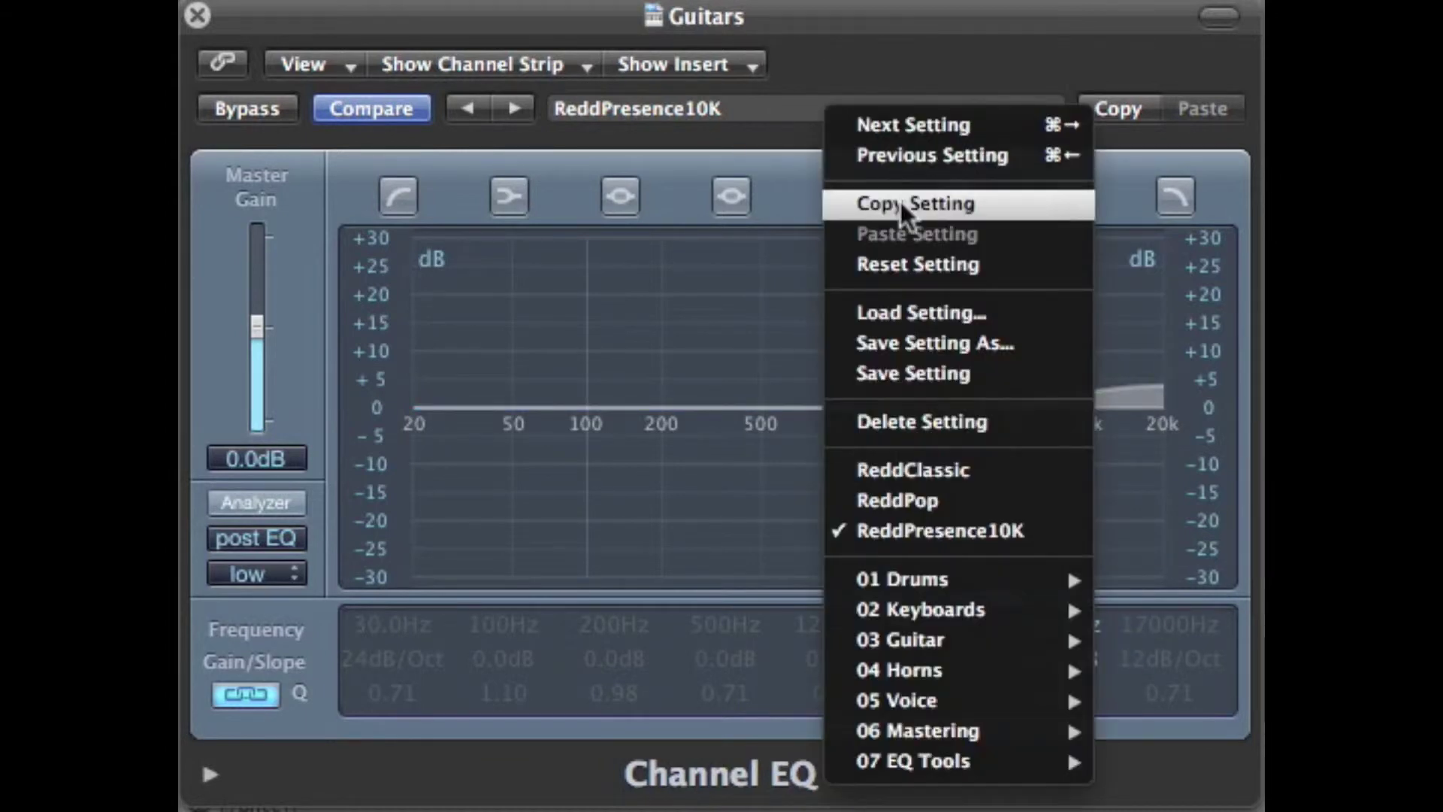
click(881, 211)
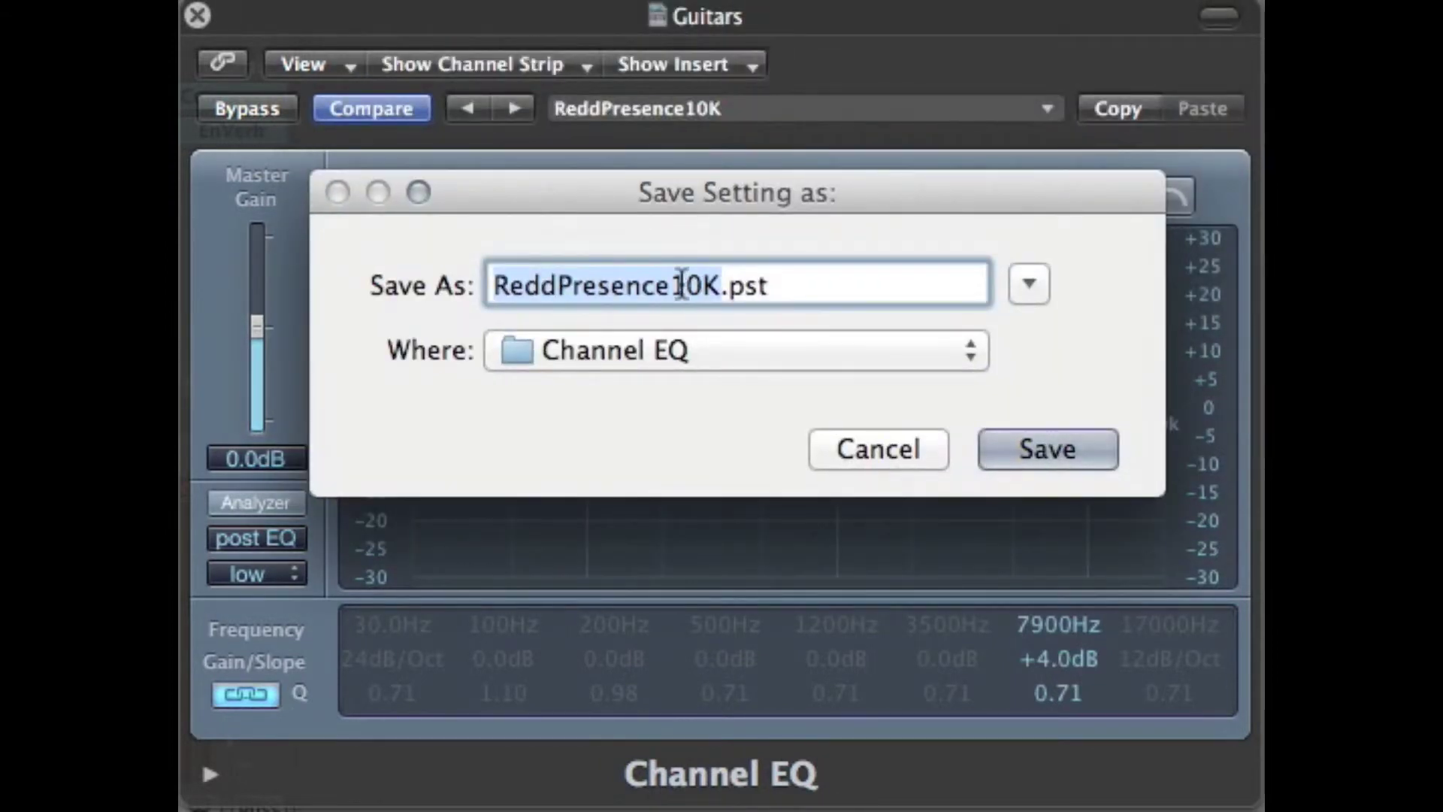
click(678, 285)
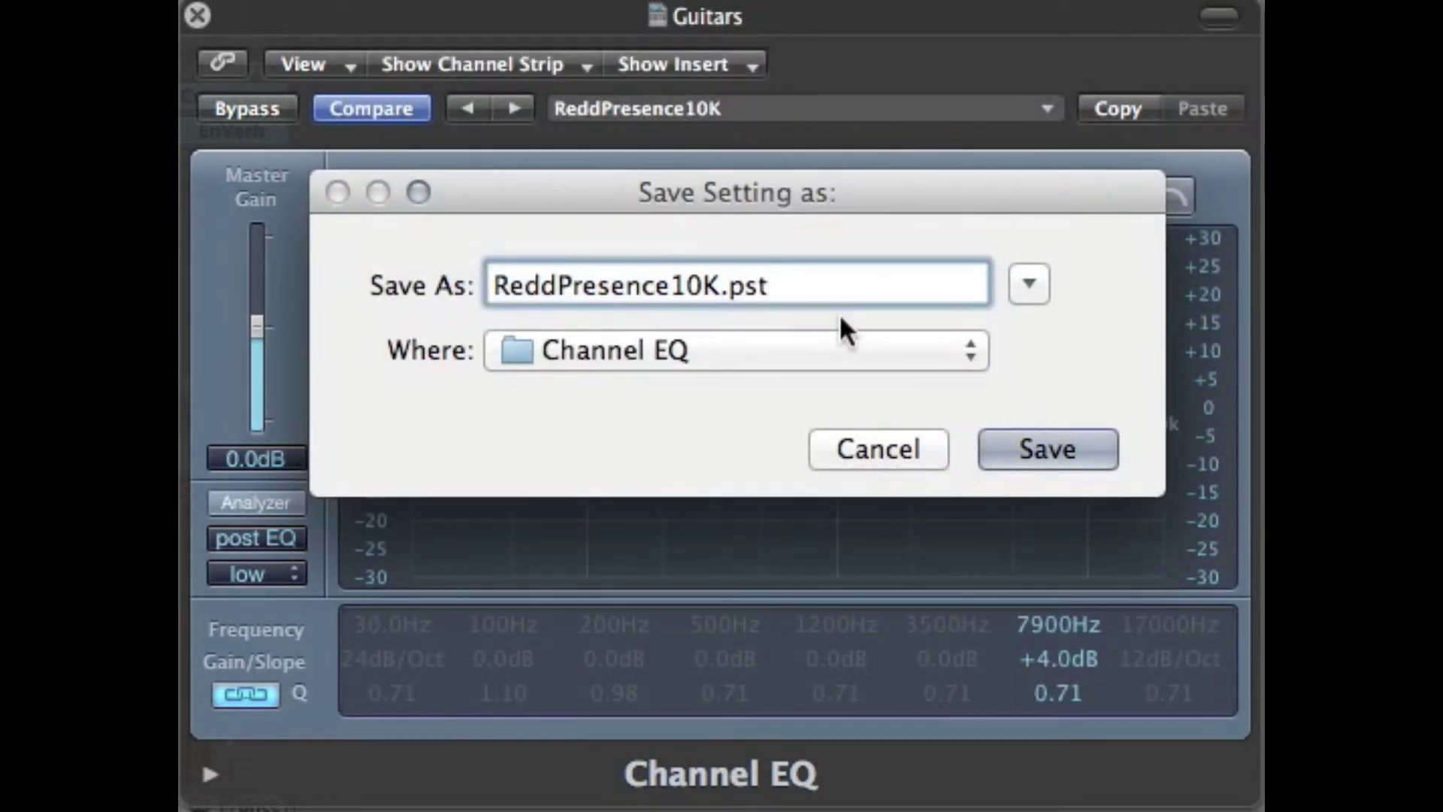
key(Delete)
key(Delete)
text(8)
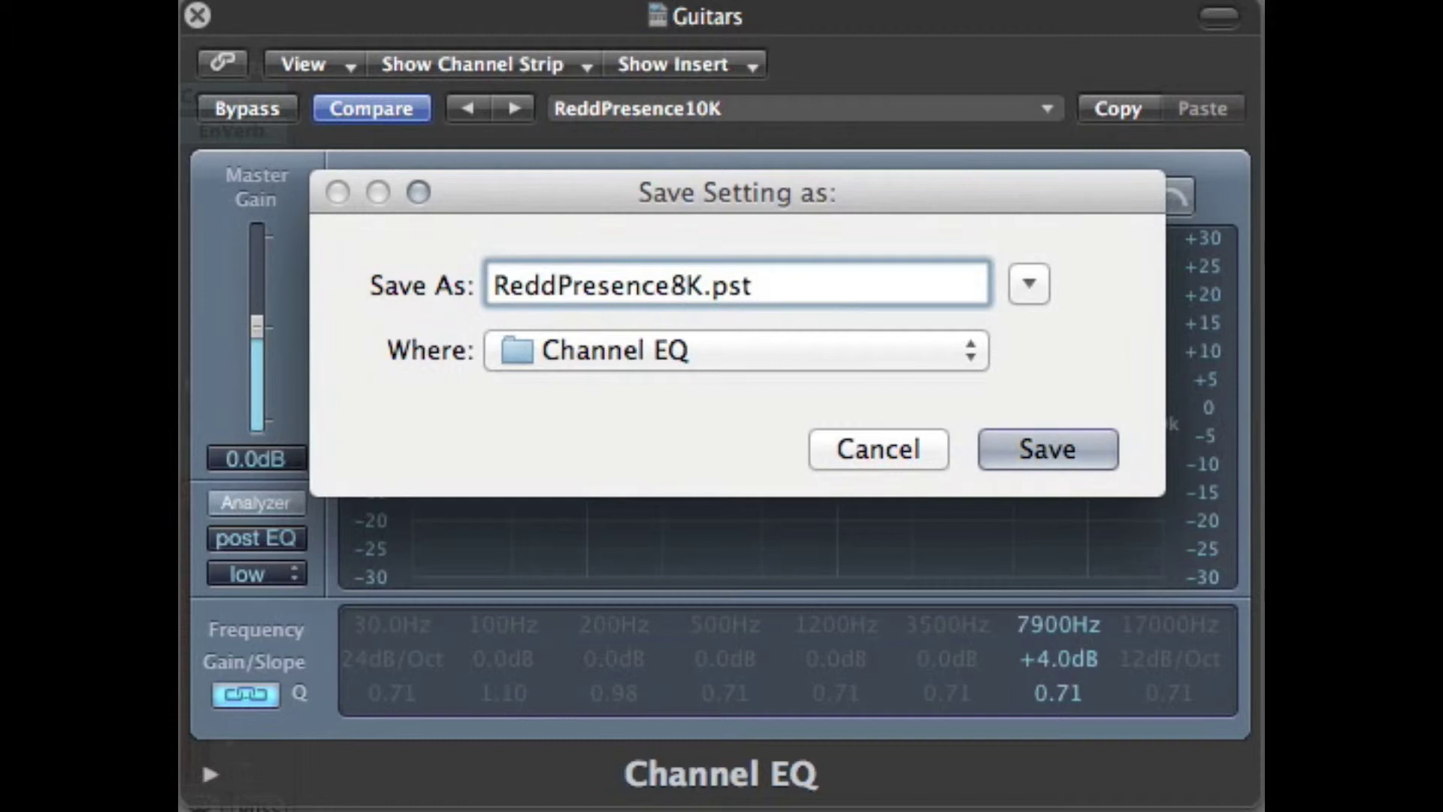
click(1087, 462)
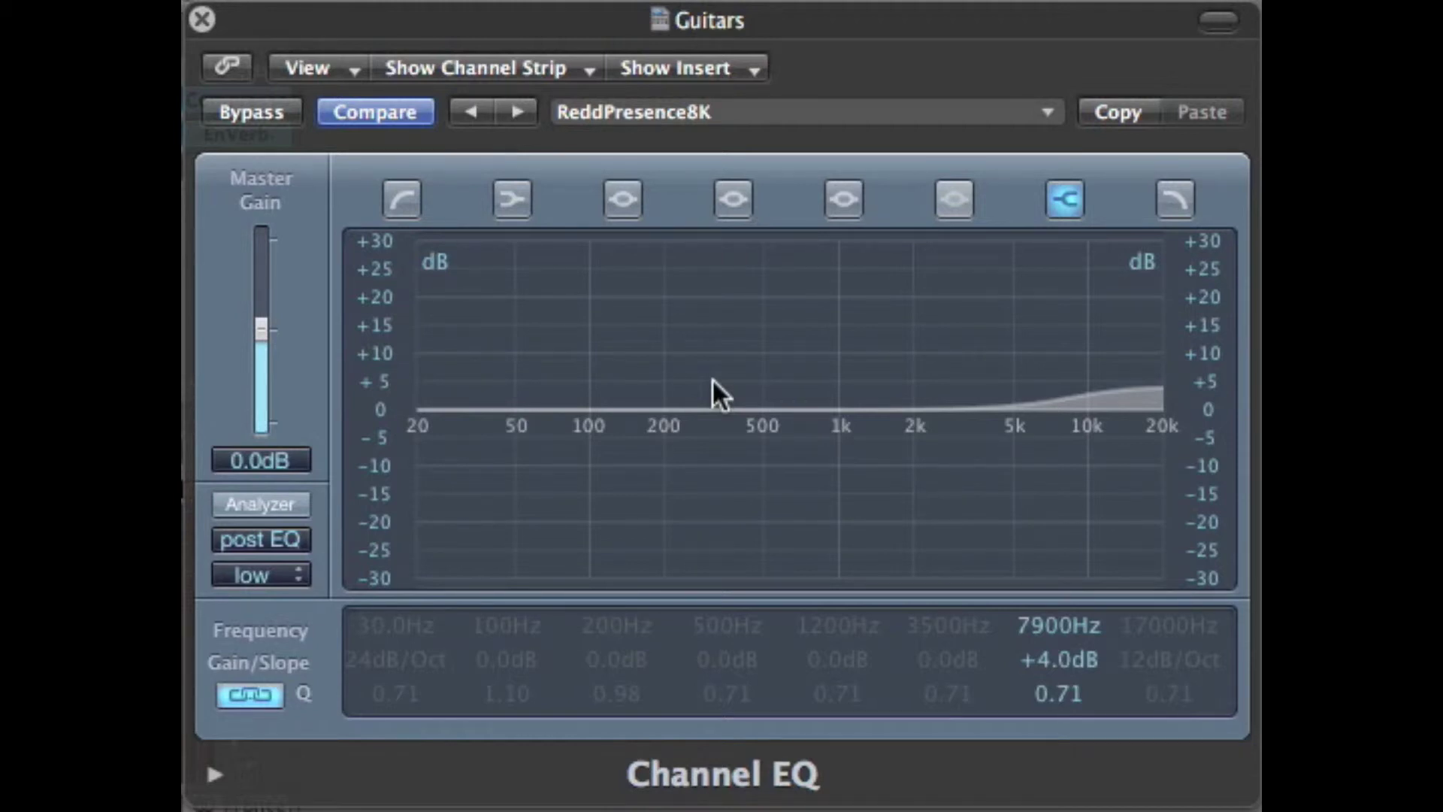
Swap the high shelf for the 100Hz low band boosted to +10 dB
click(1069, 202)
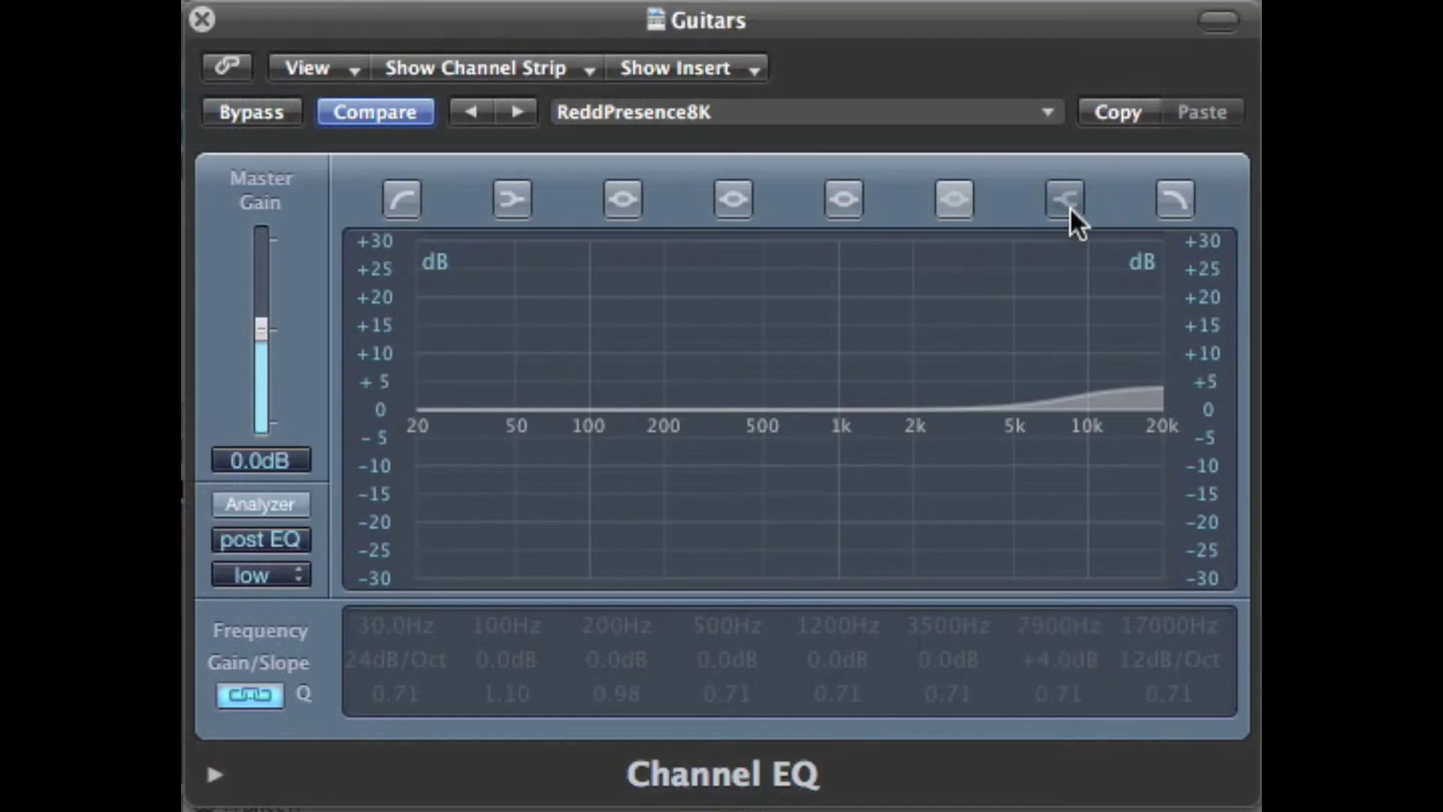
click(518, 202)
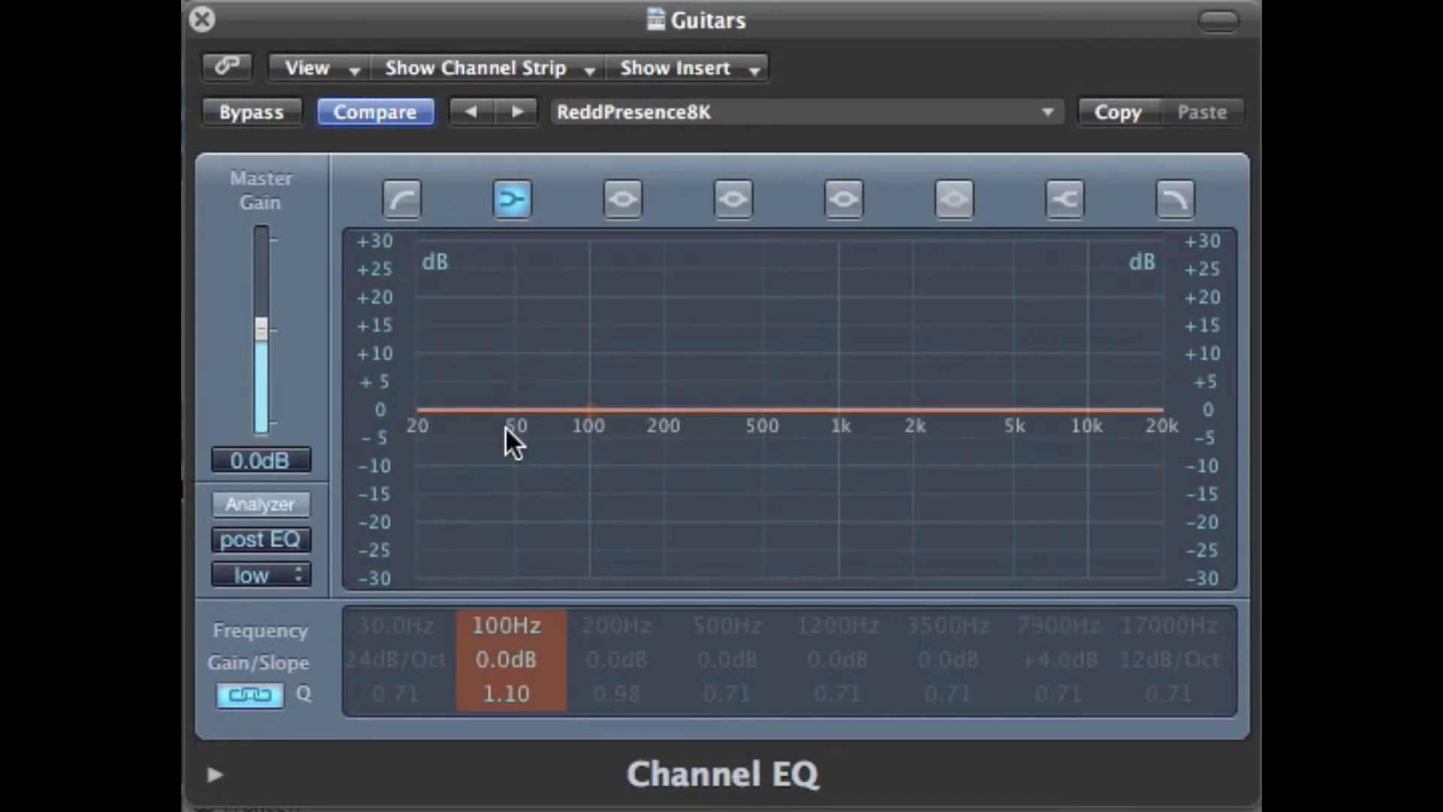
drag(514, 655, 518, 619)
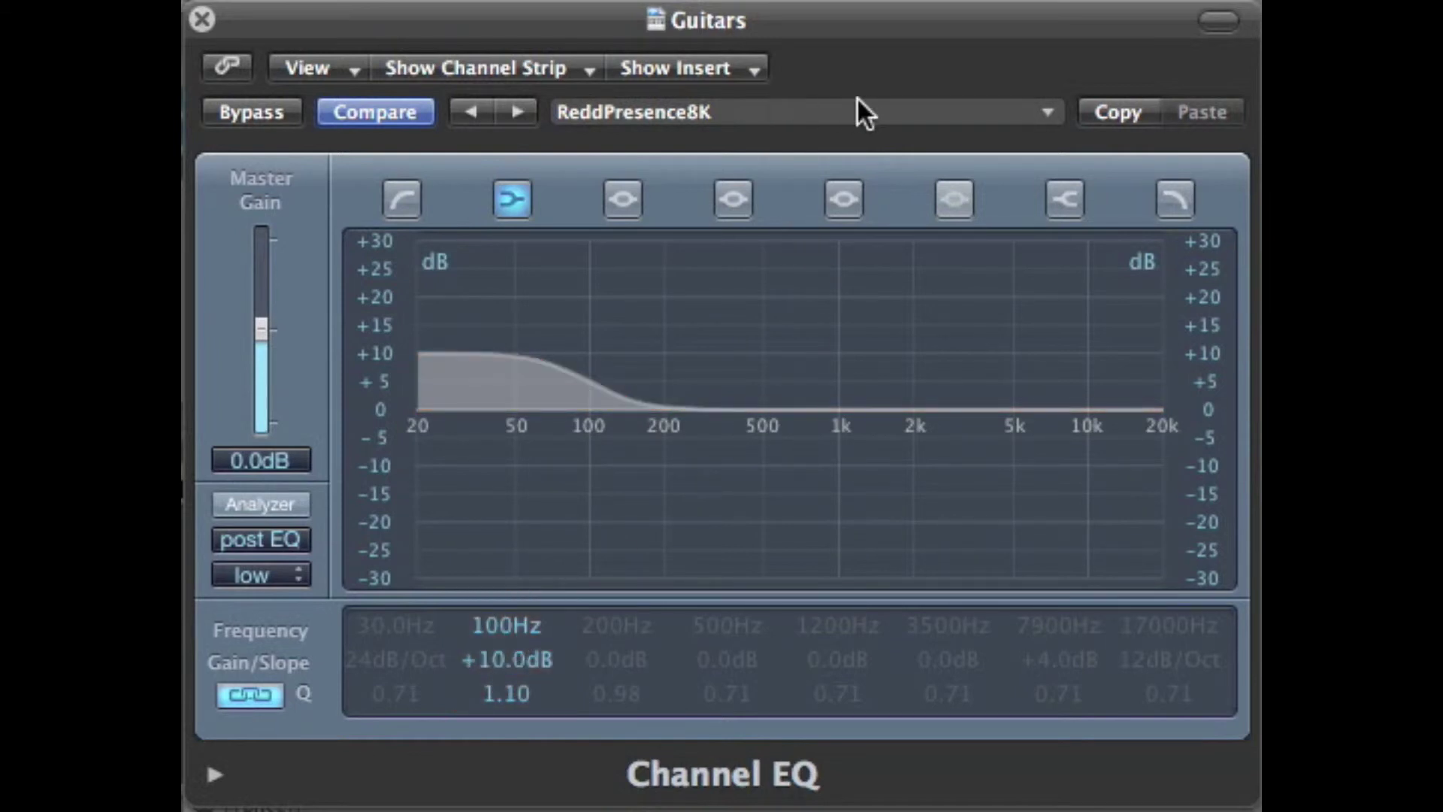
Begin saving the EQ setting under the name 'ReddBassLift'
click(882, 102)
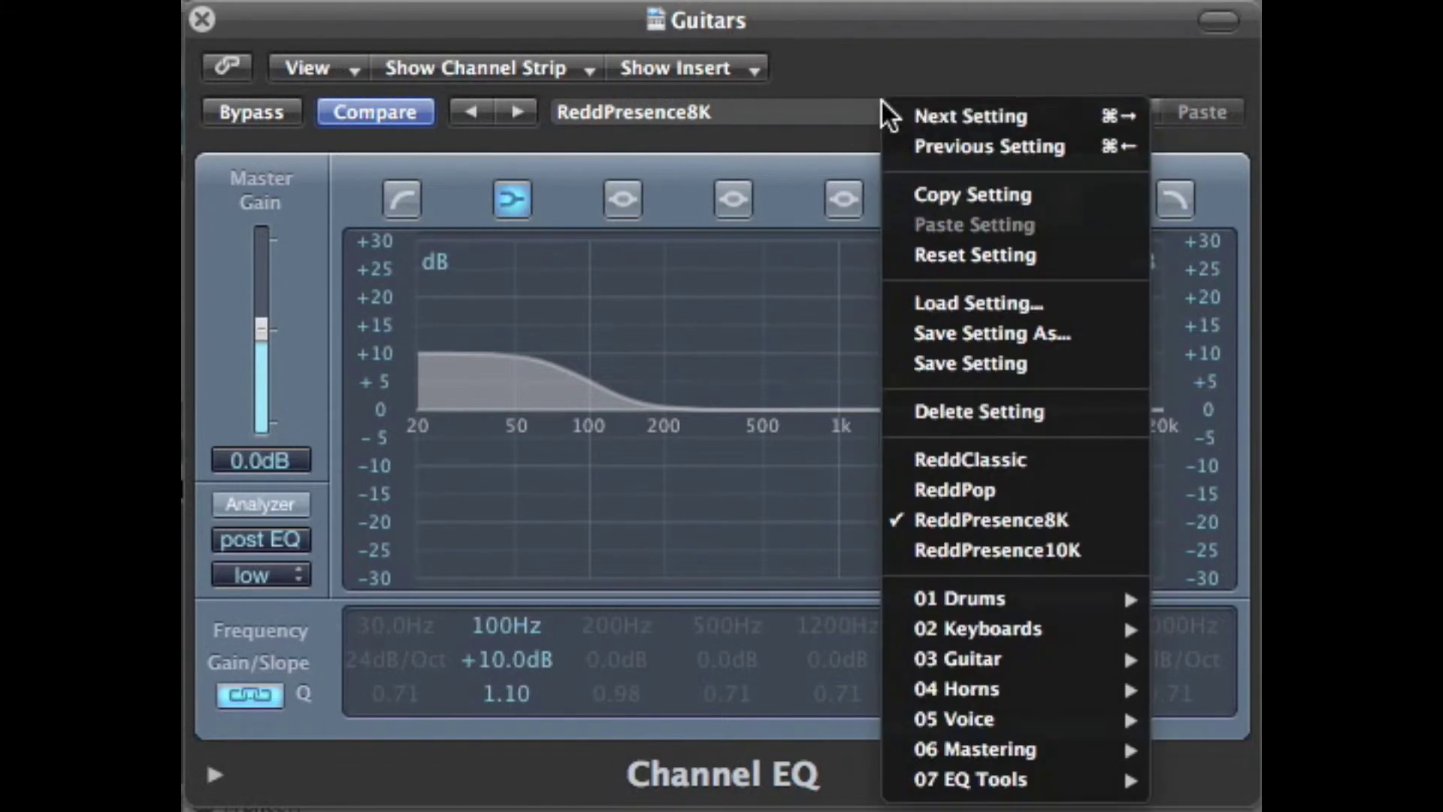
click(956, 331)
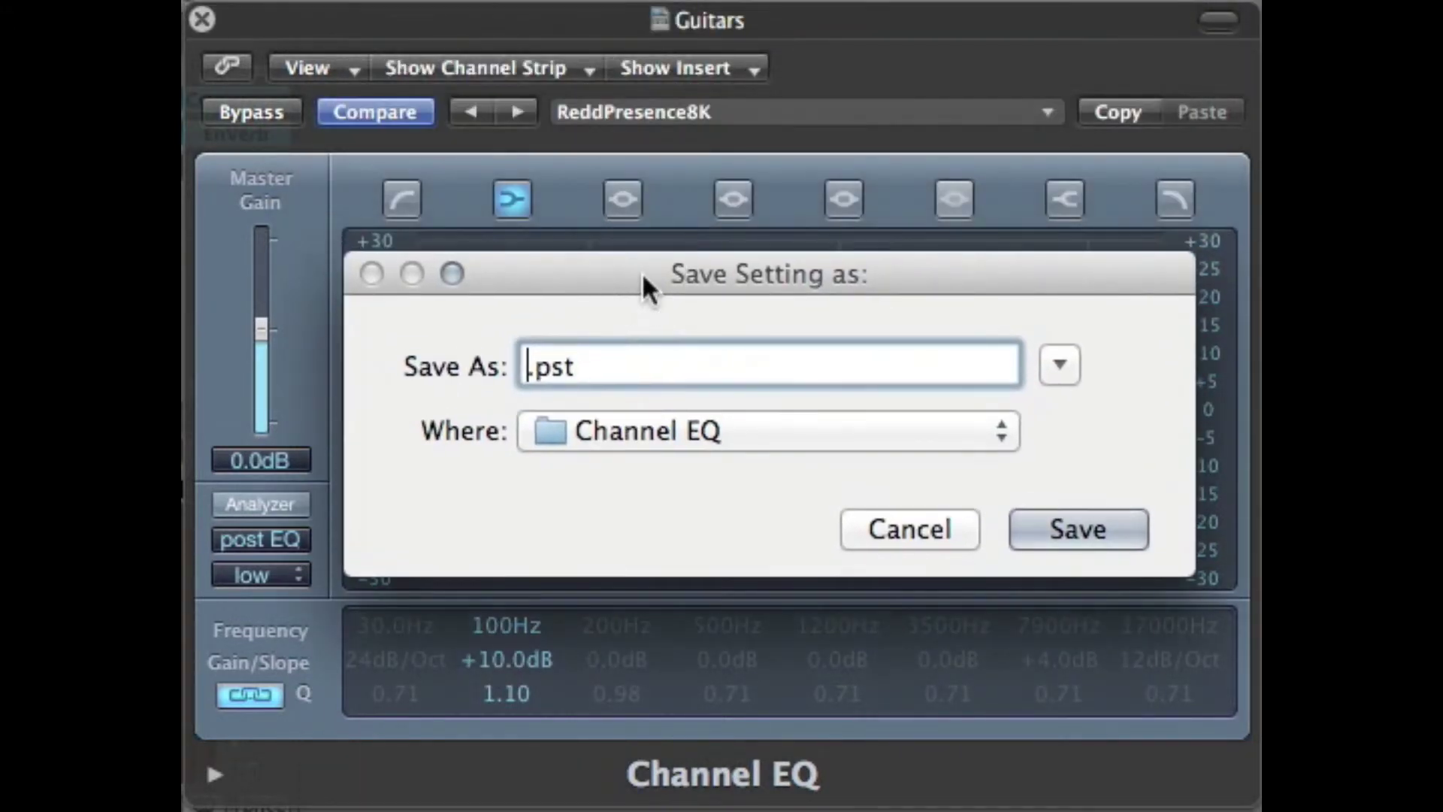
text(Redd)
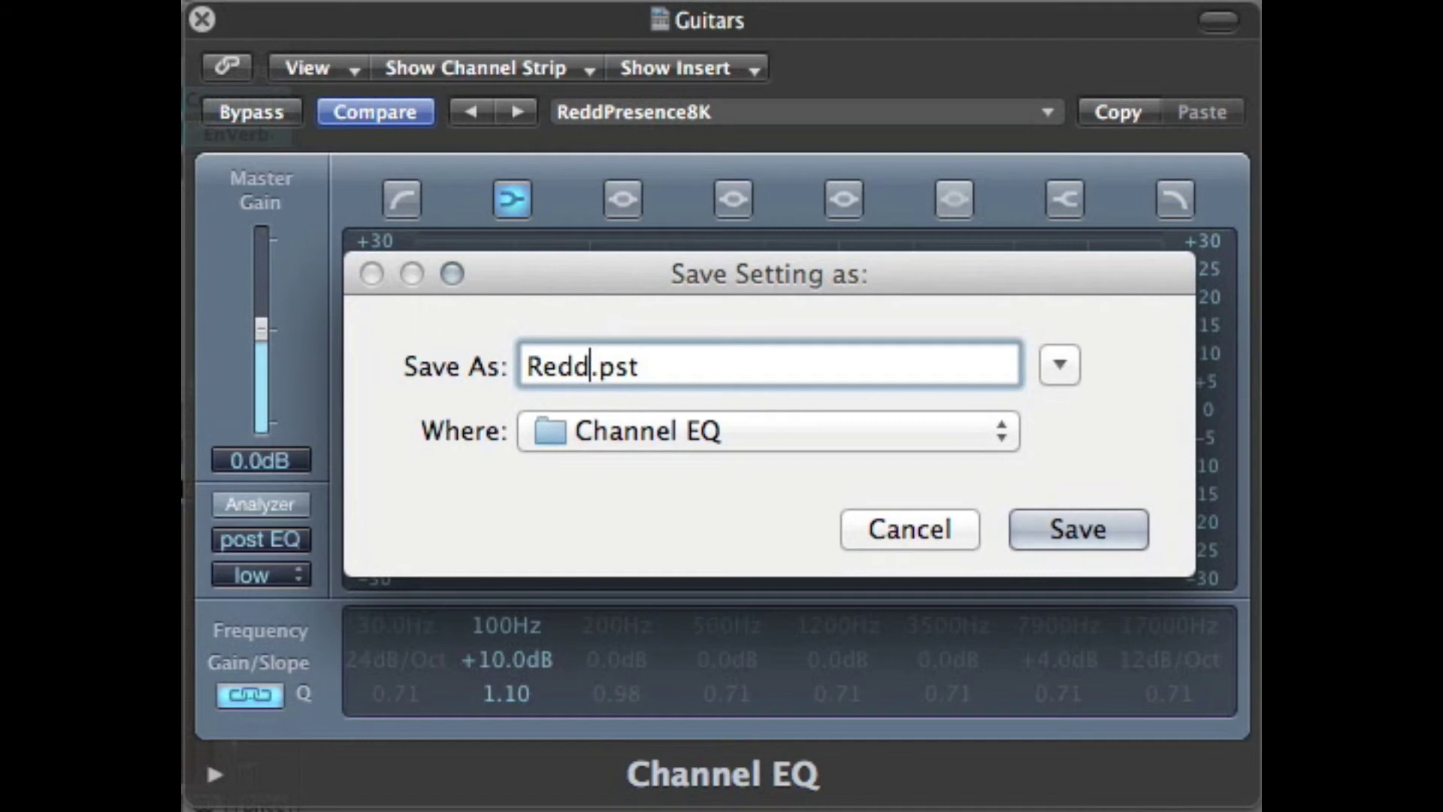
text(BassLif)
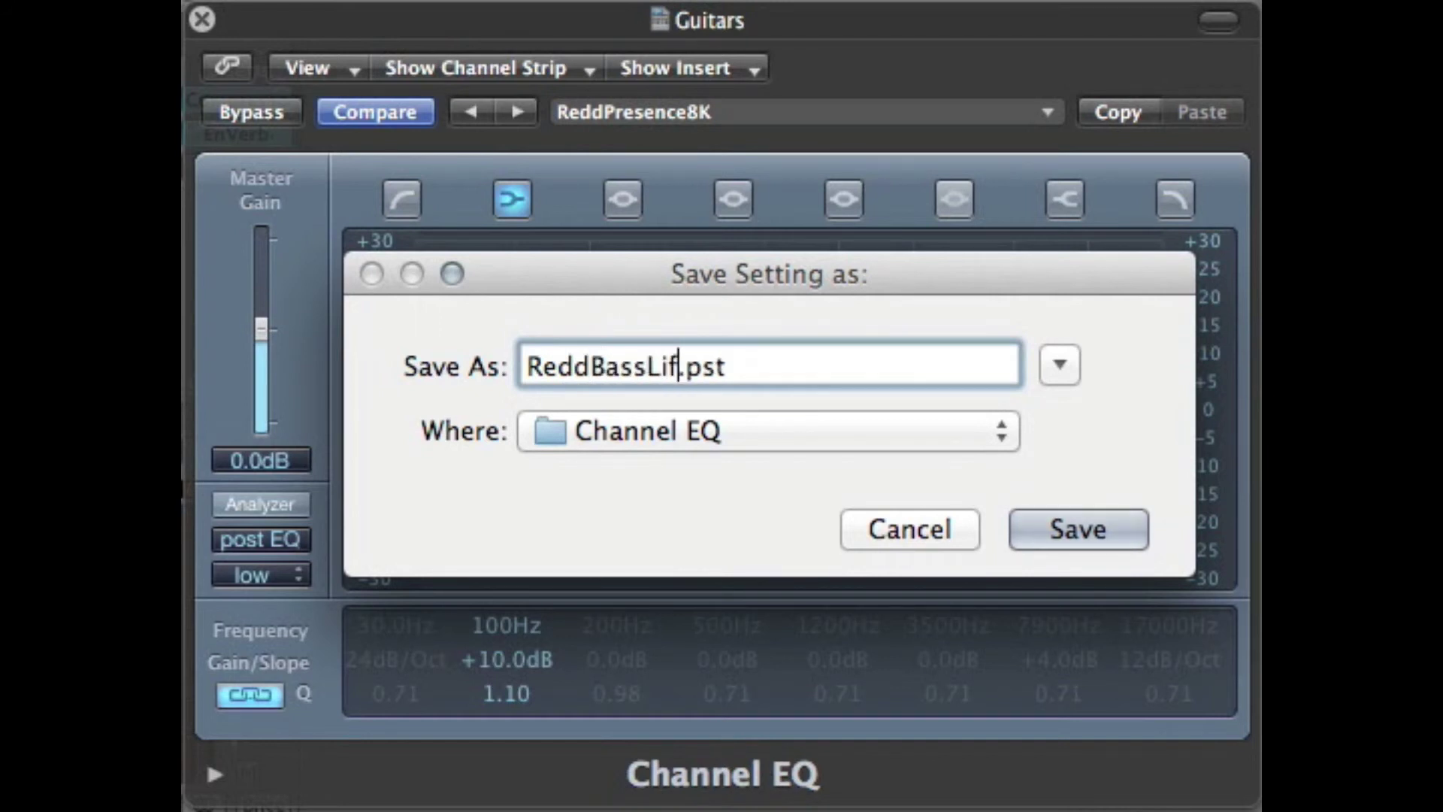